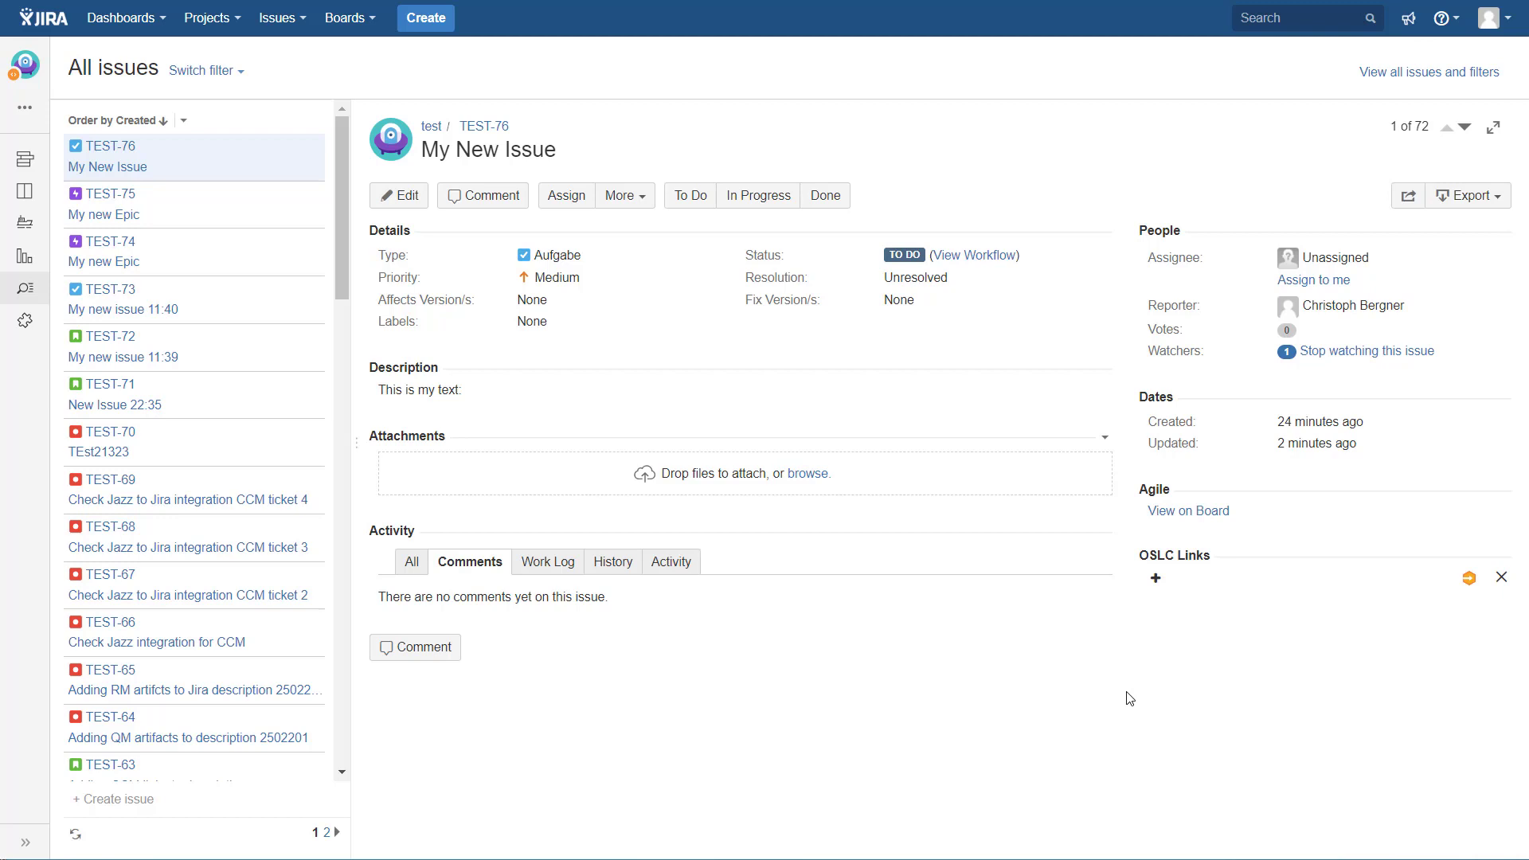
Search OSLC artifacts for 'return' and link the Return BPMN diagram to TEST-76.
{"action": "left_click", "coordinate": [1155, 579]}
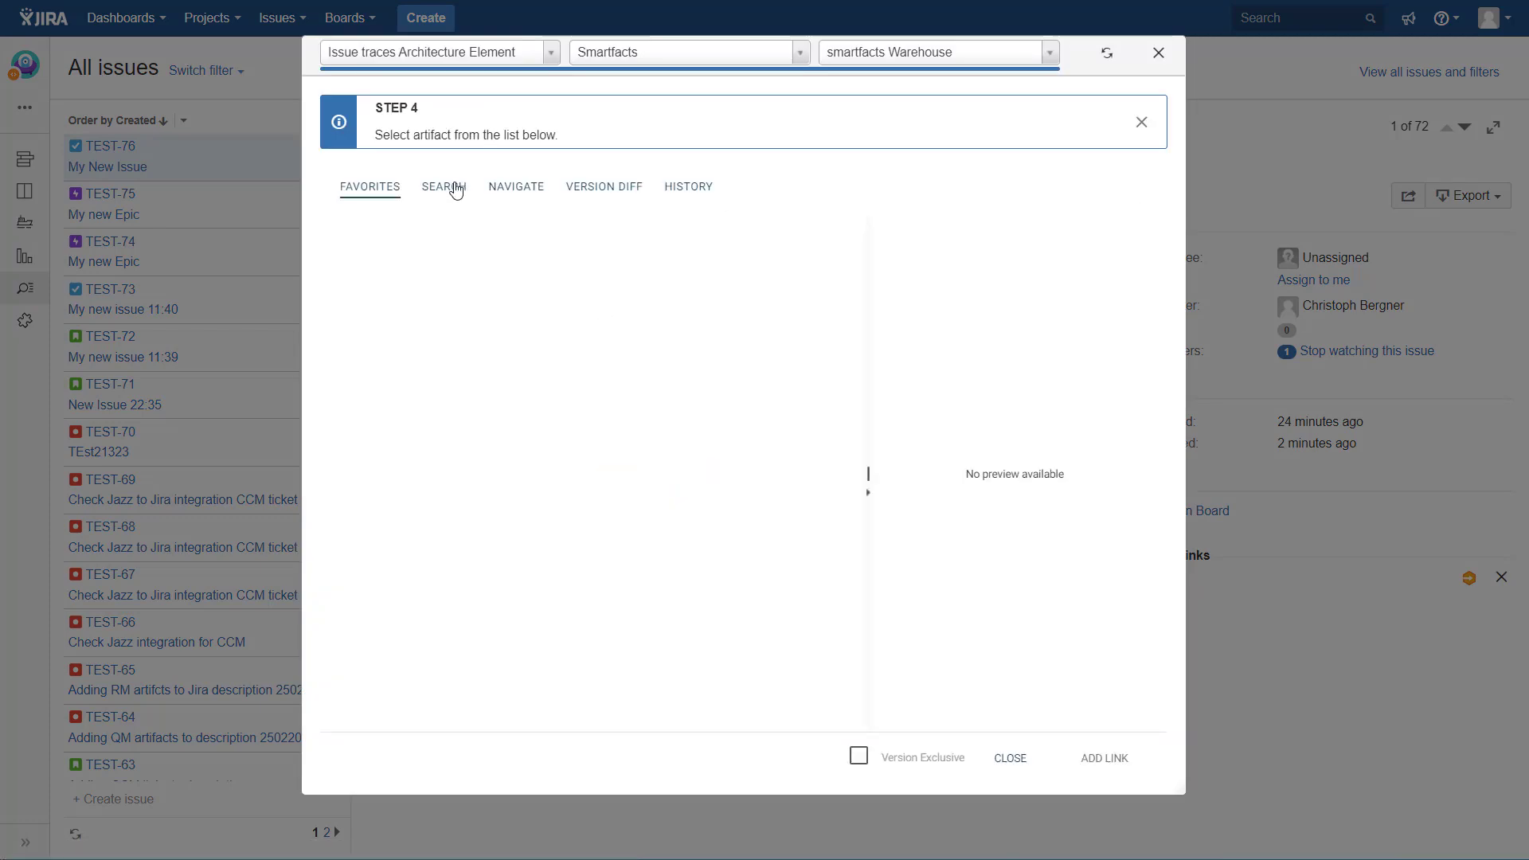
{"action": "left_click", "coordinate": [451, 188]}
{"action": "left_click", "coordinate": [441, 230]}
{"action": "type", "text": "return"}
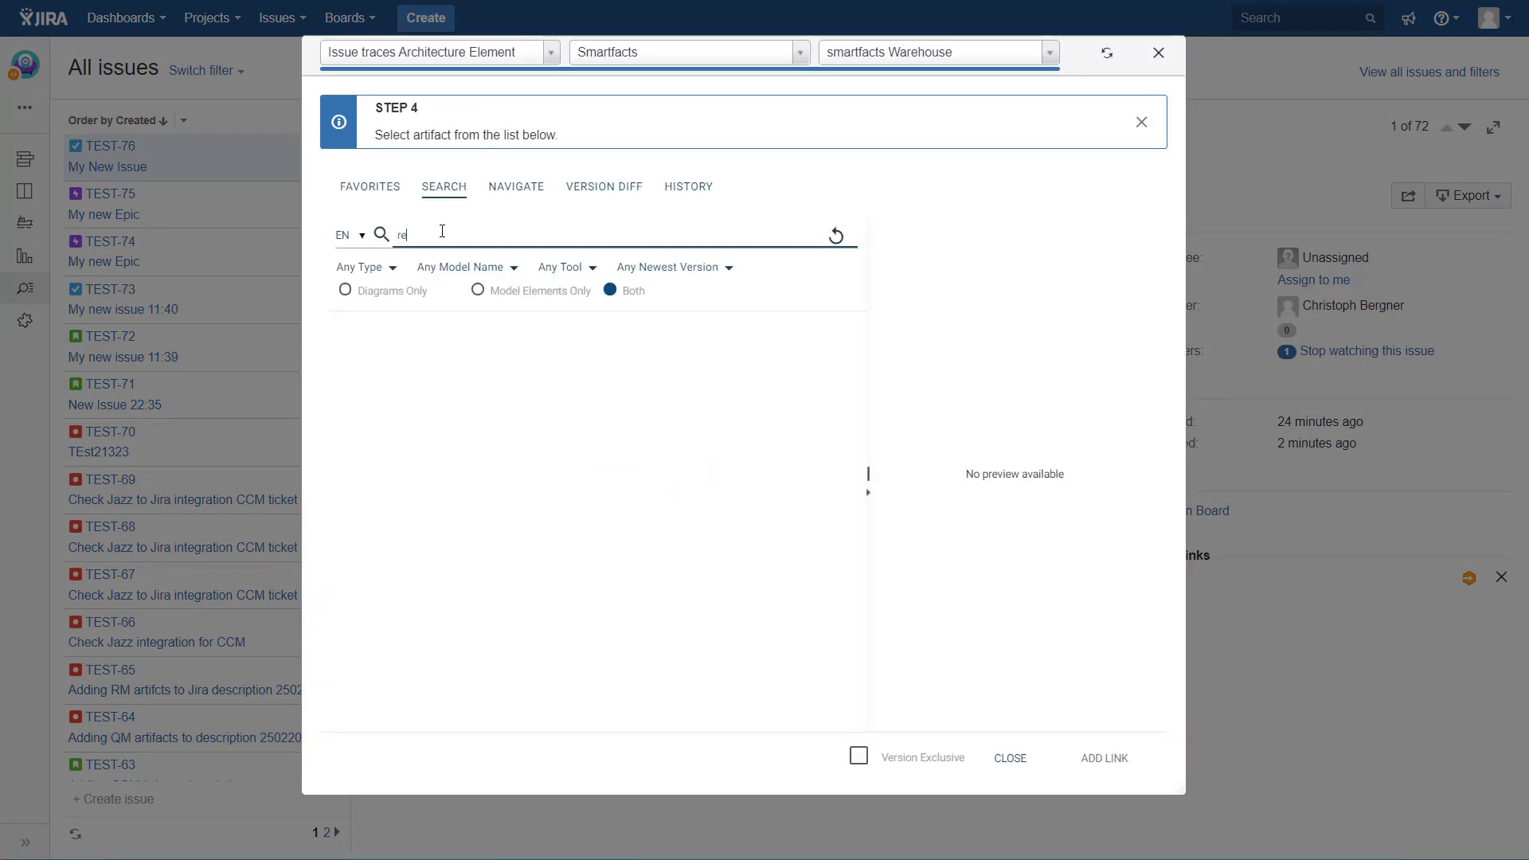
{"action": "key", "text": "Return"}
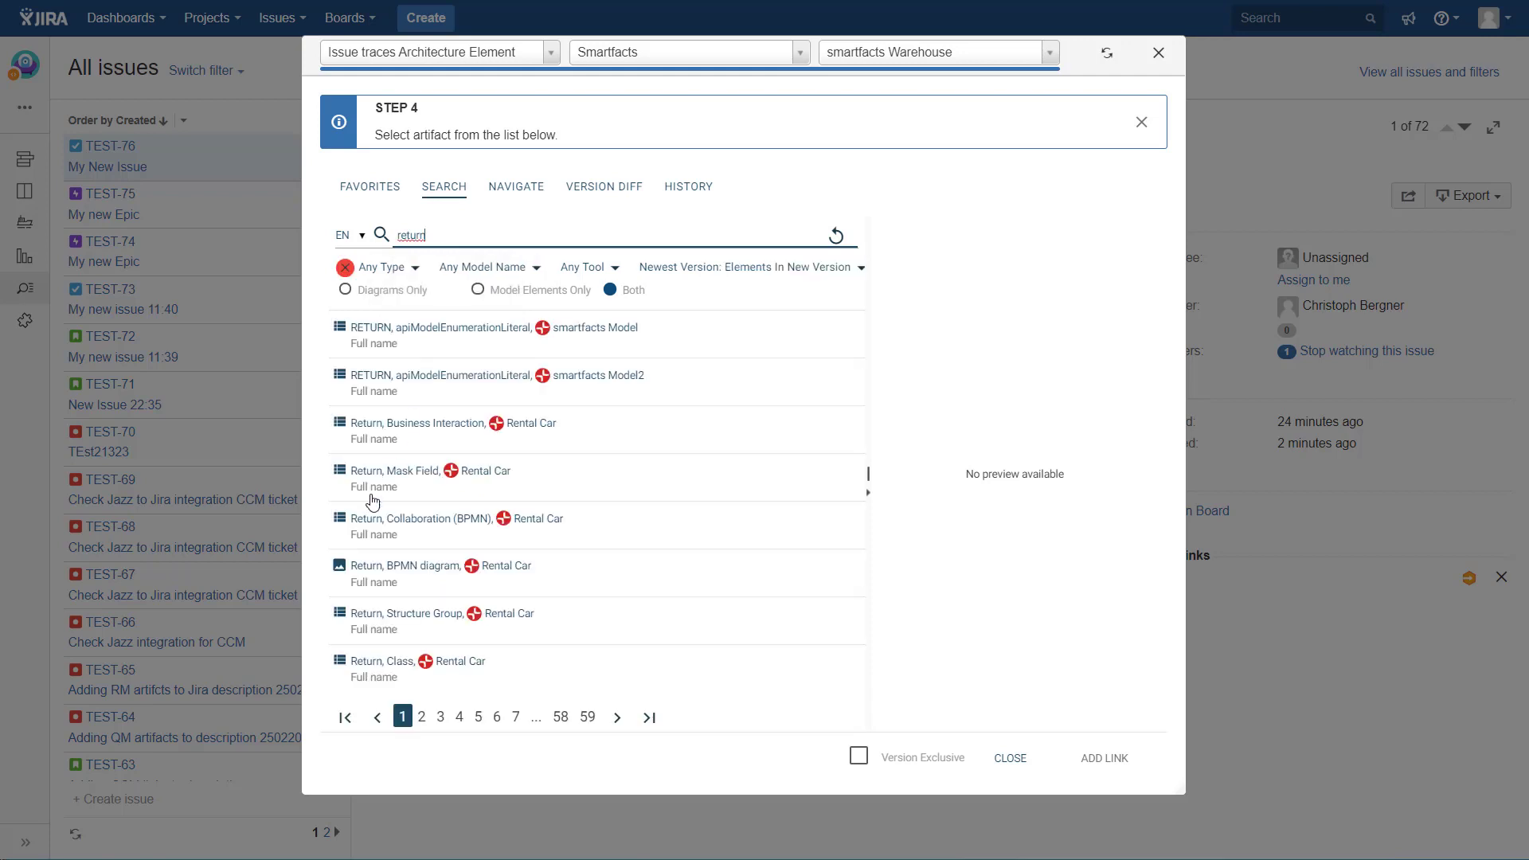
{"action": "left_click", "coordinate": [396, 579]}
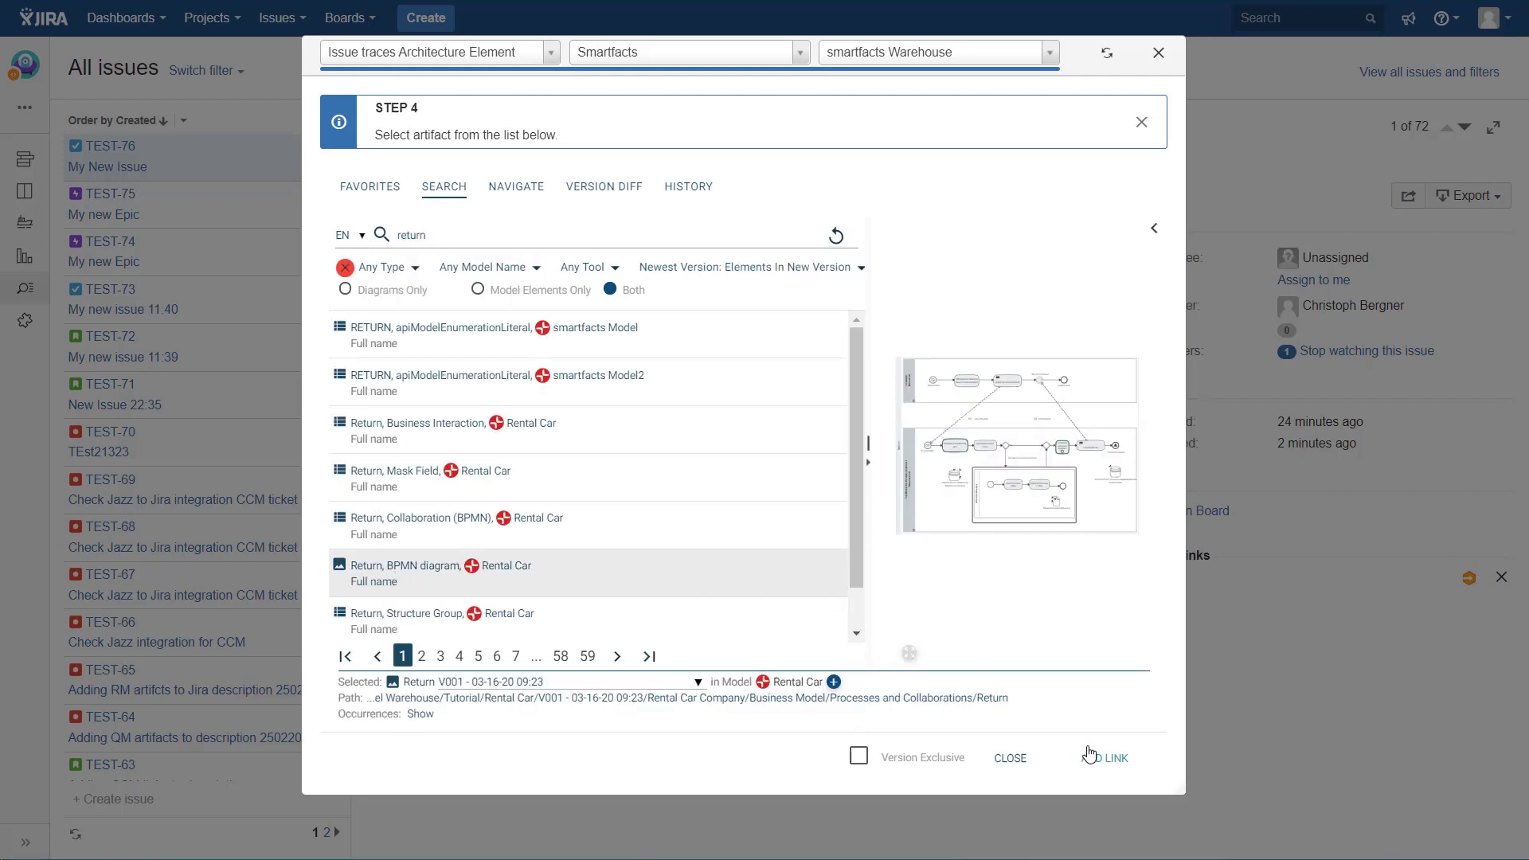
{"action": "left_click", "coordinate": [1122, 757]}
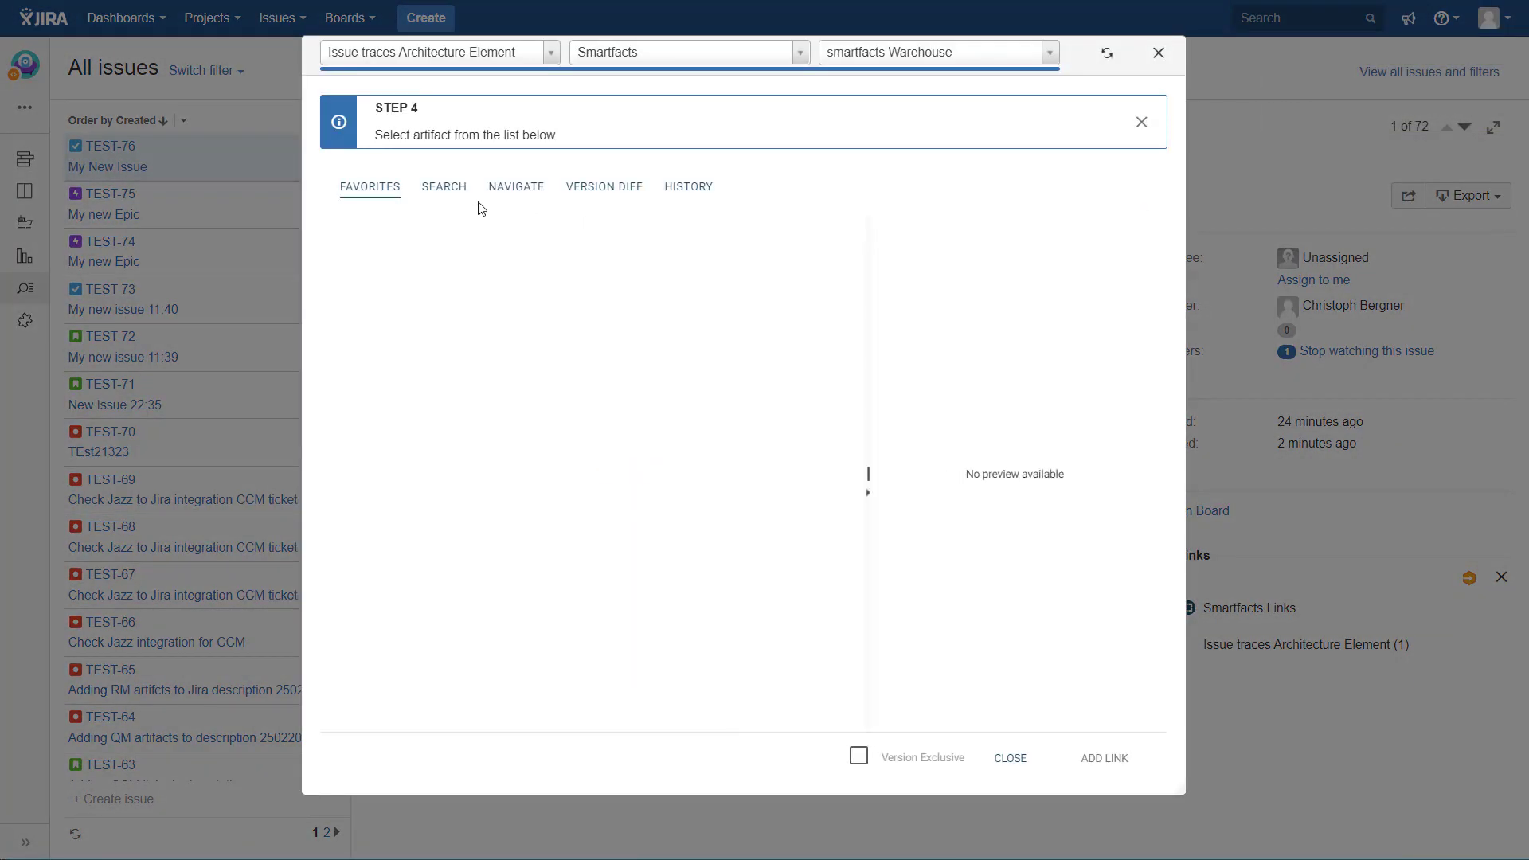
Search 'retur' and link the Empty Car and Return Key task to the issue.
{"action": "left_click", "coordinate": [436, 190]}
{"action": "left_click", "coordinate": [470, 235]}
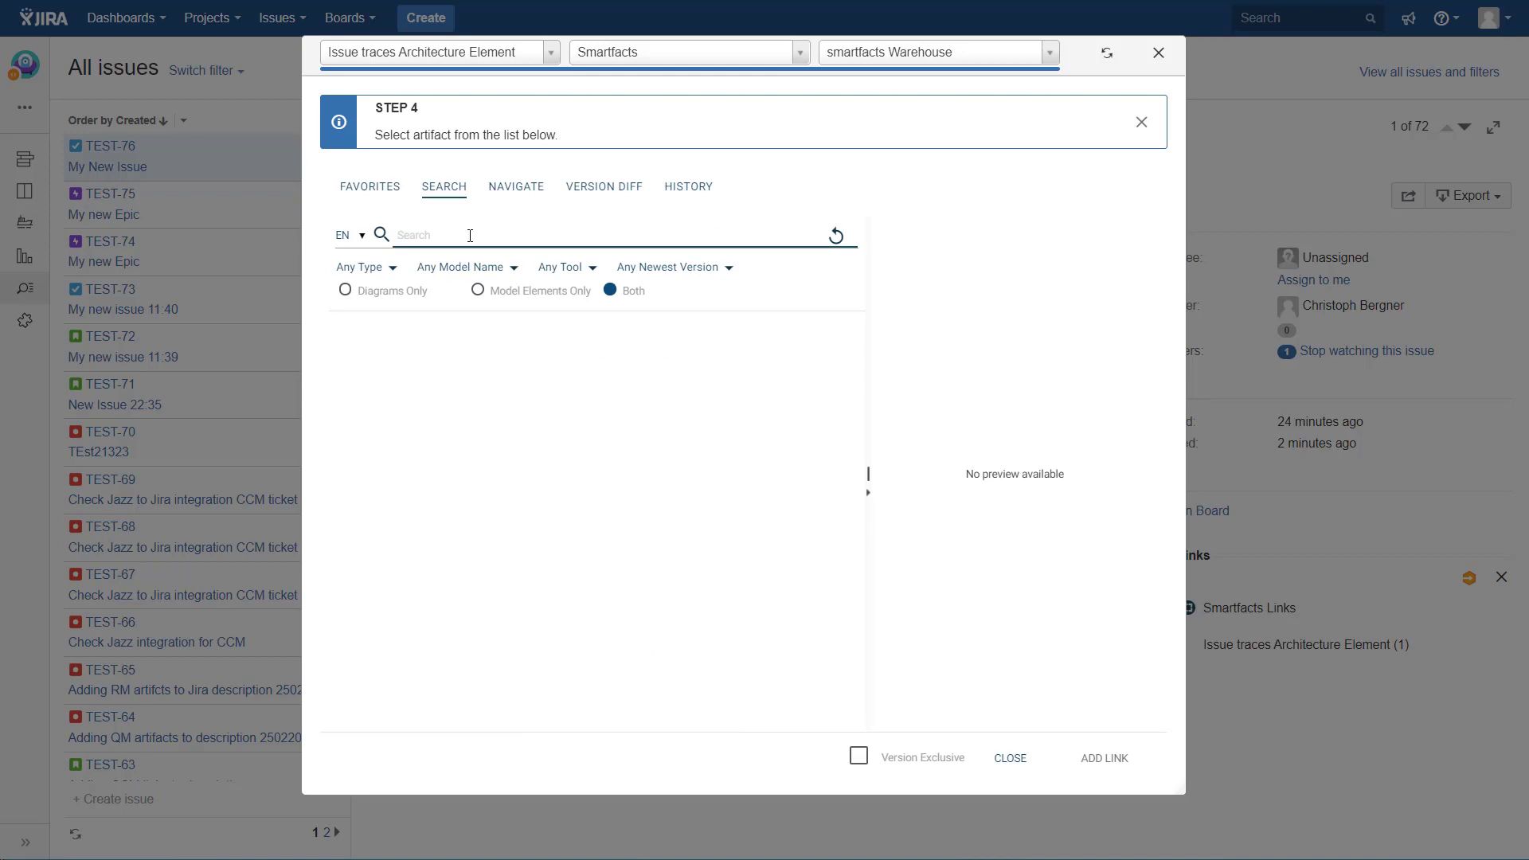
{"action": "type", "text": "return"}
{"action": "key", "text": "Return"}
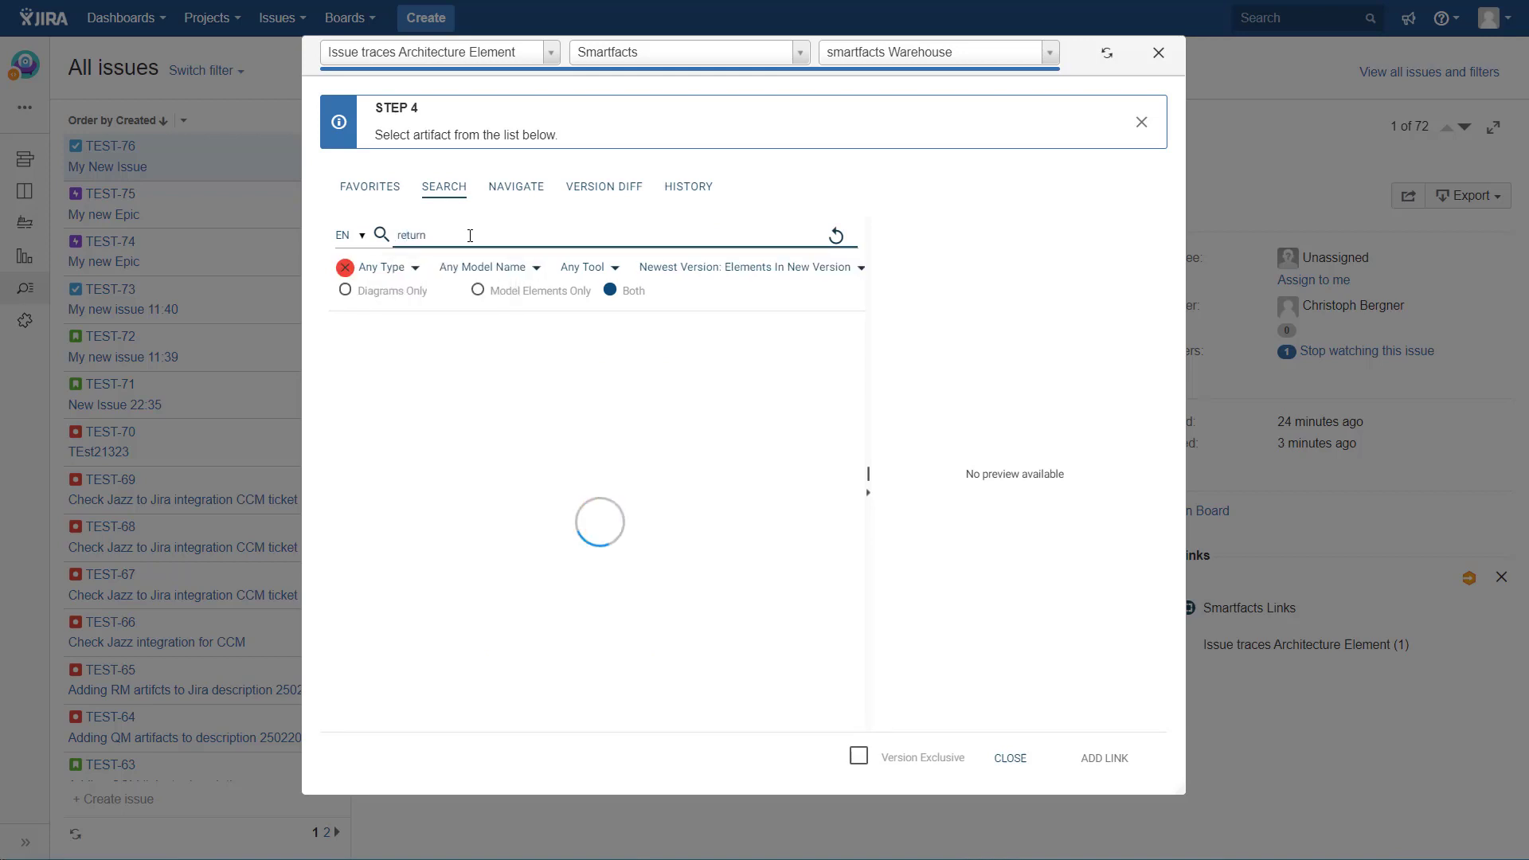
{"action": "left_click", "coordinate": [390, 565]}
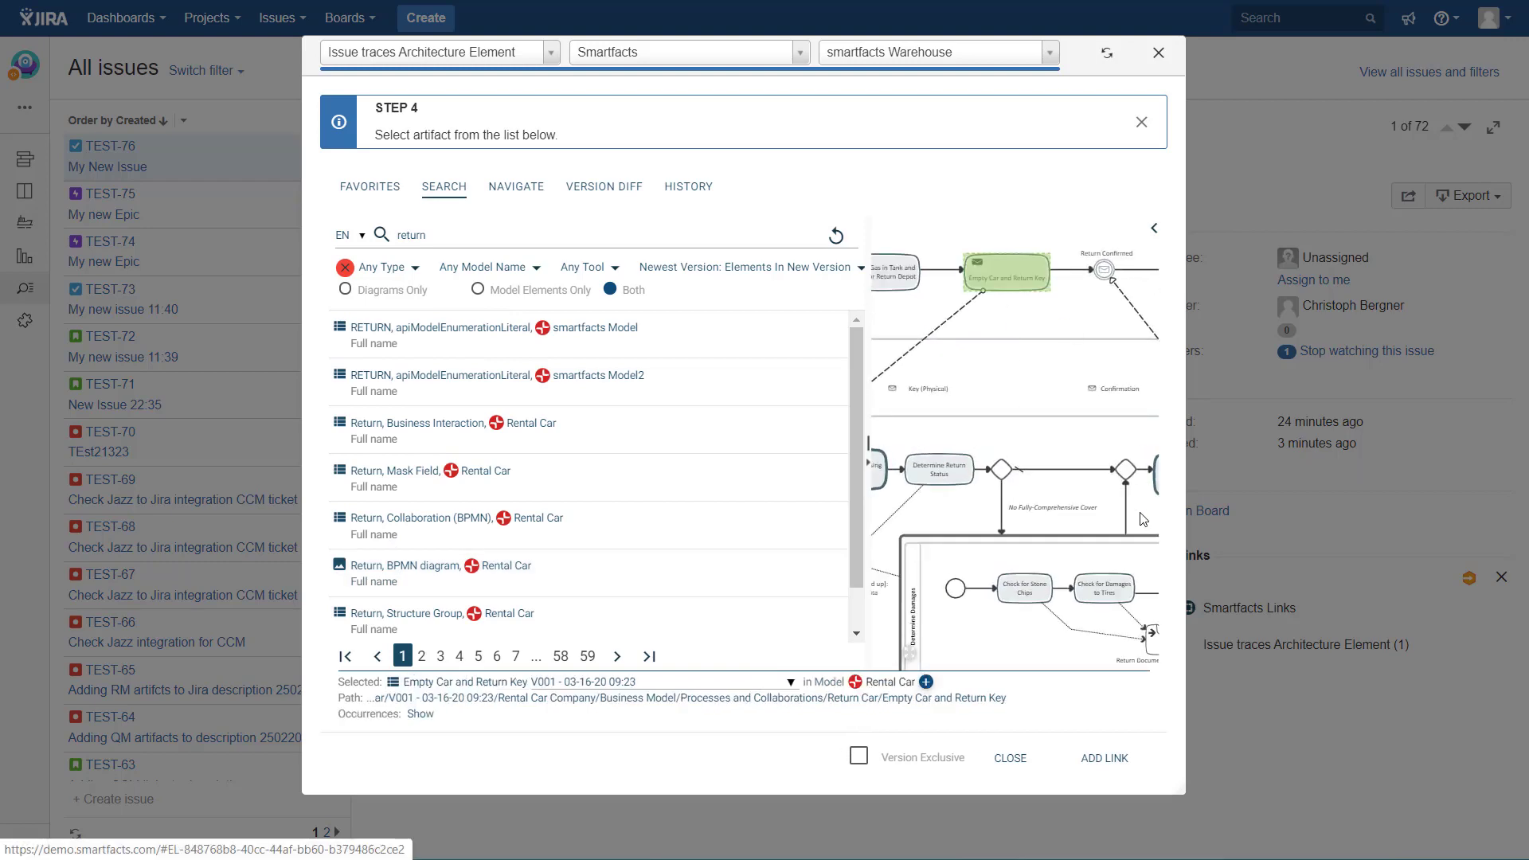
{"action": "left_click", "coordinate": [1093, 759]}
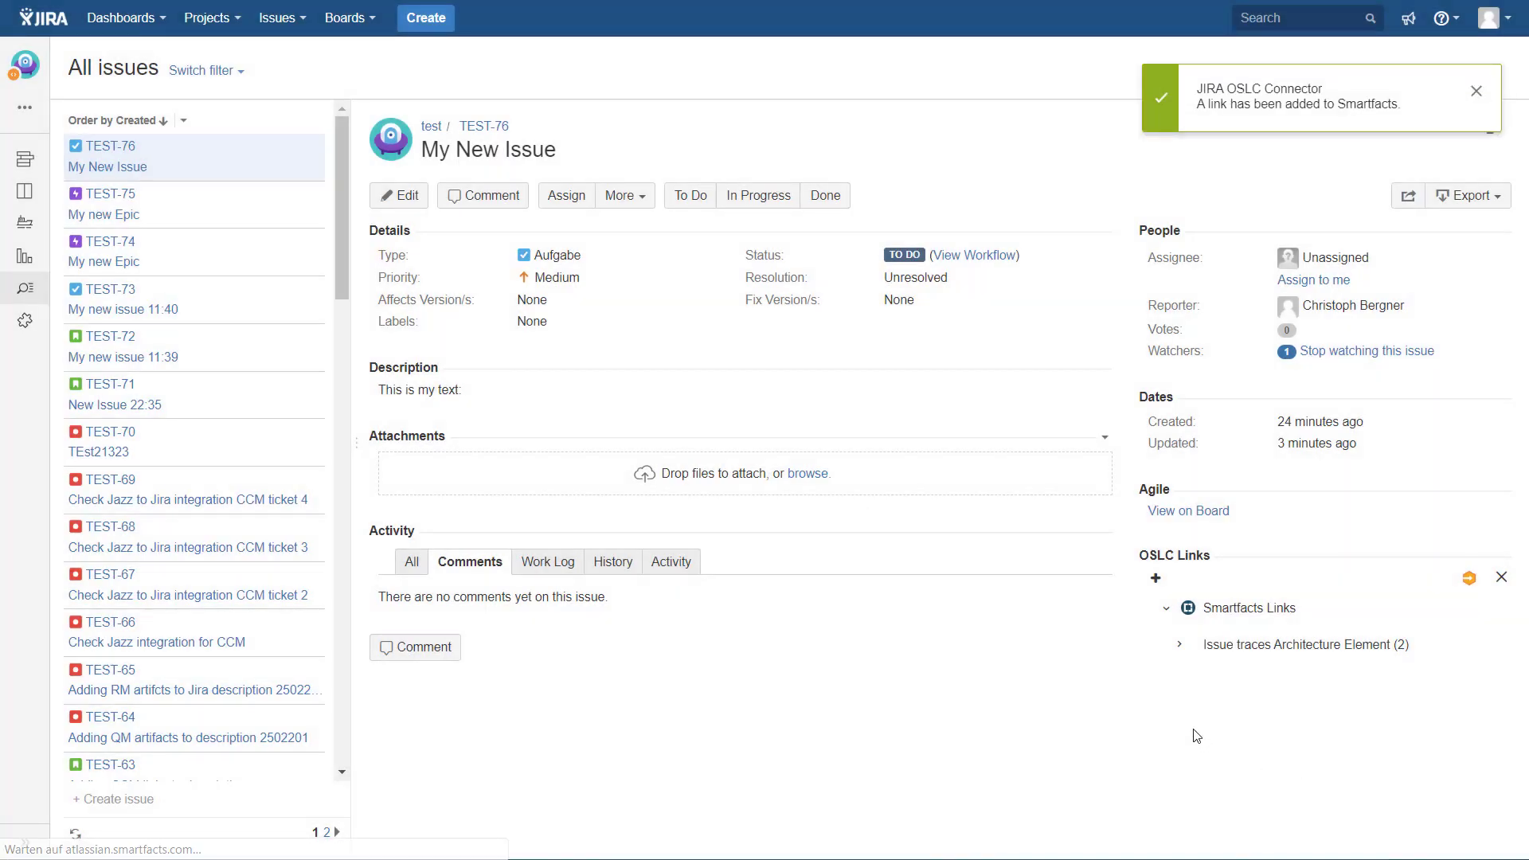
Expand the two traced links, zoom and pan the Return diagram preview, then view Empty Car and Return Key details.
{"action": "left_click", "coordinate": [1178, 645]}
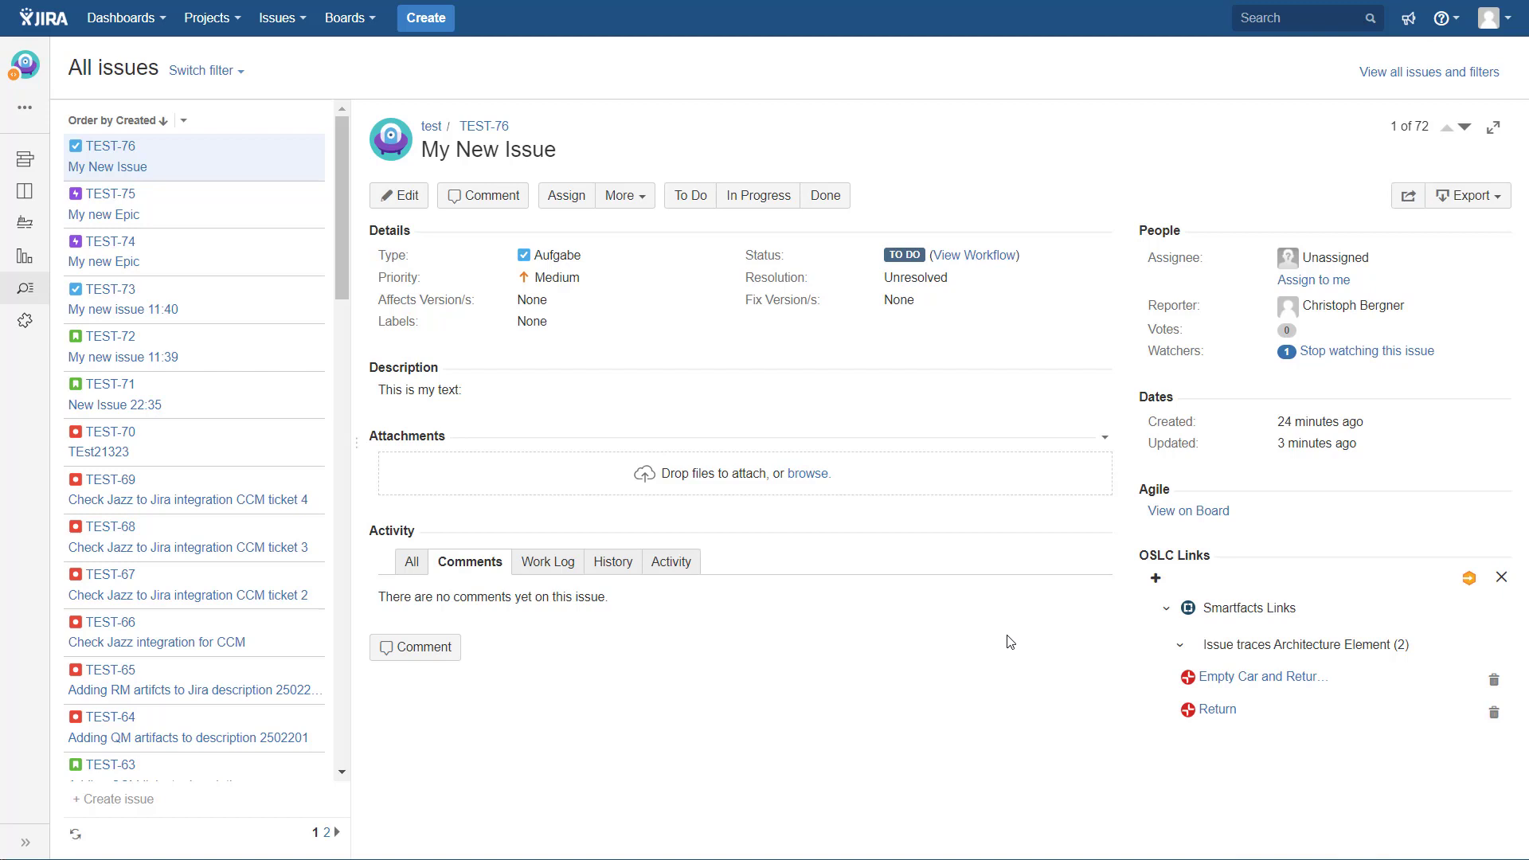
{"action": "mouse_move", "coordinate": [1211, 714]}
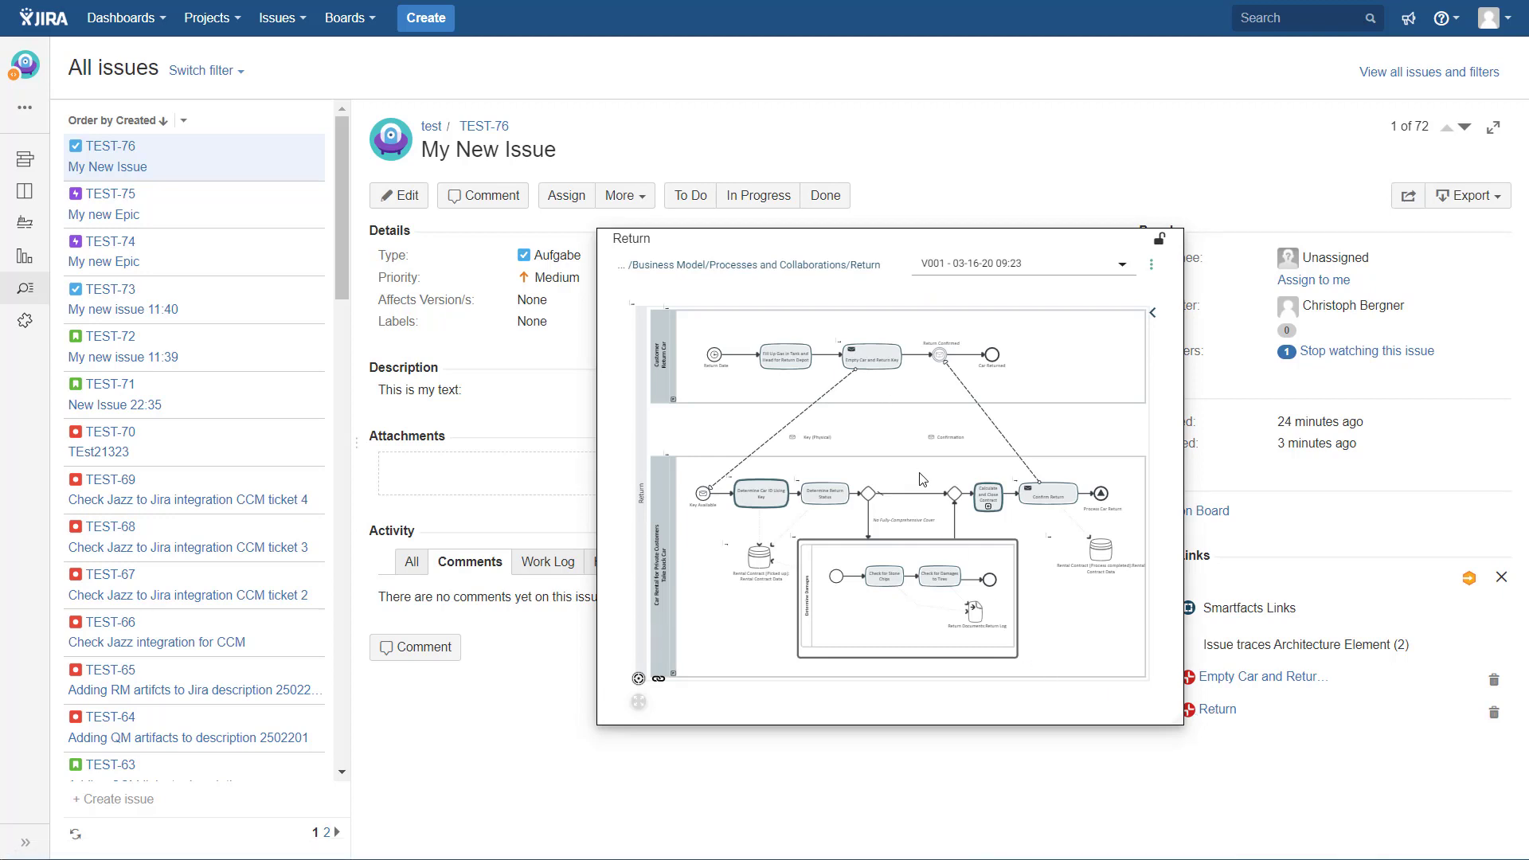
{"action": "scroll", "coordinate": [911, 494], "scroll_direction": "up", "scroll_amount": 5}
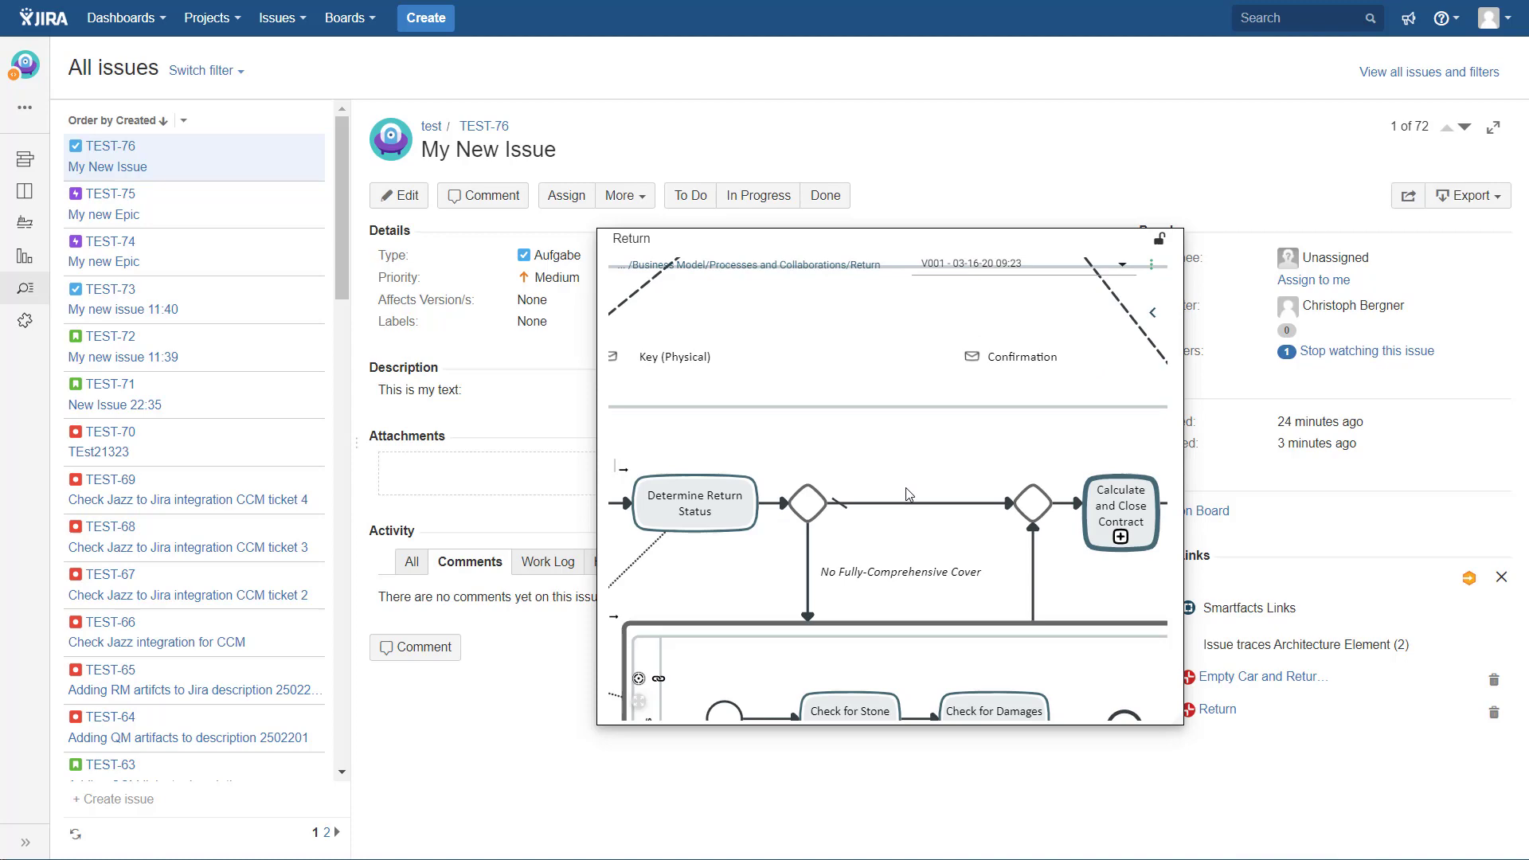
{"action": "left_click_drag", "start_coordinate": [886, 477], "coordinate": [1000, 400]}
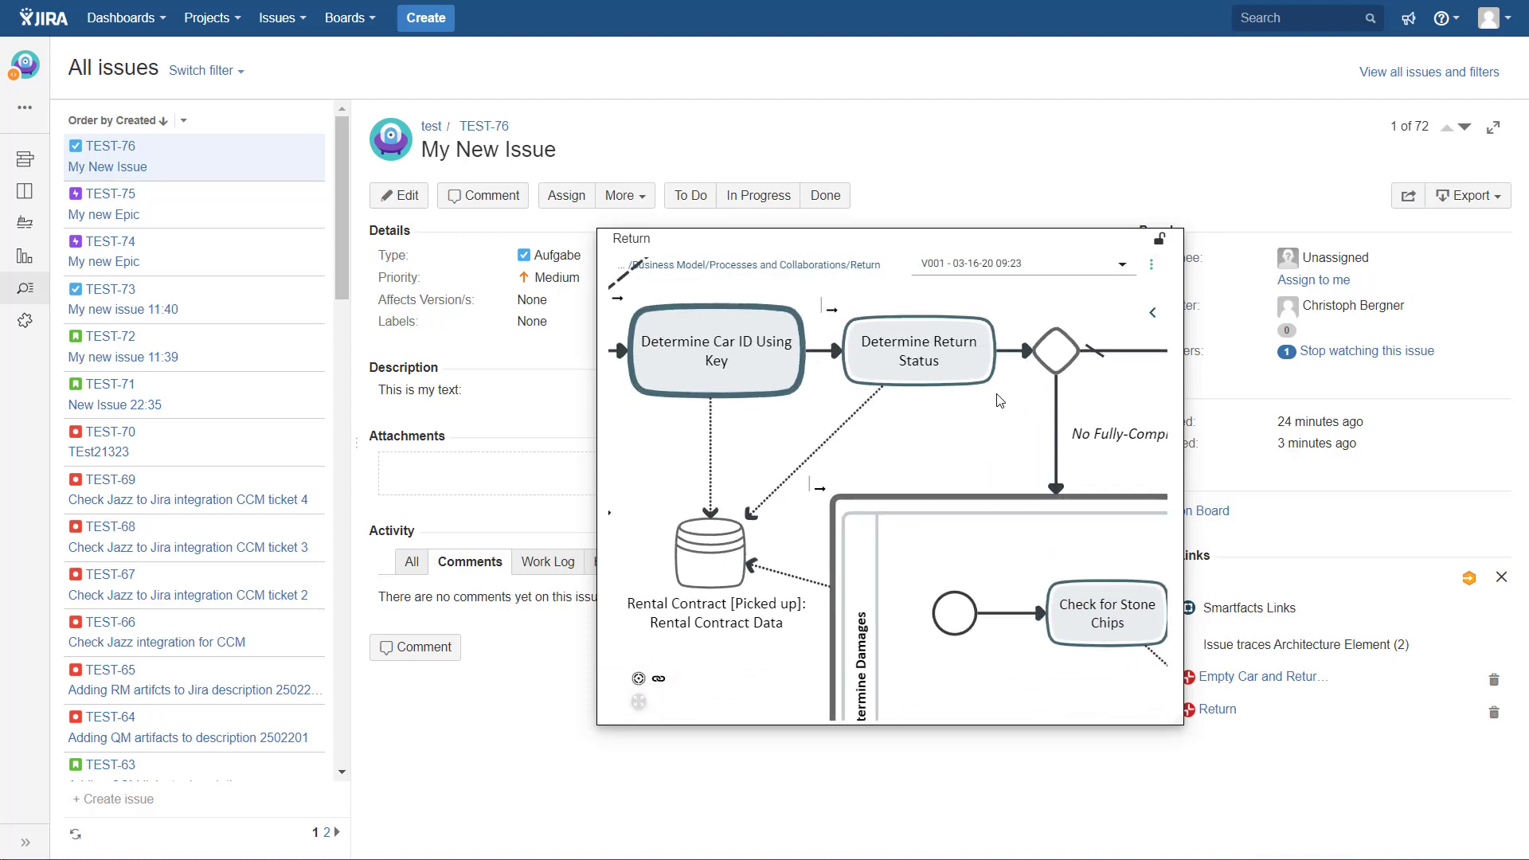
{"action": "scroll", "coordinate": [999, 401], "scroll_direction": "down", "scroll_amount": 5}
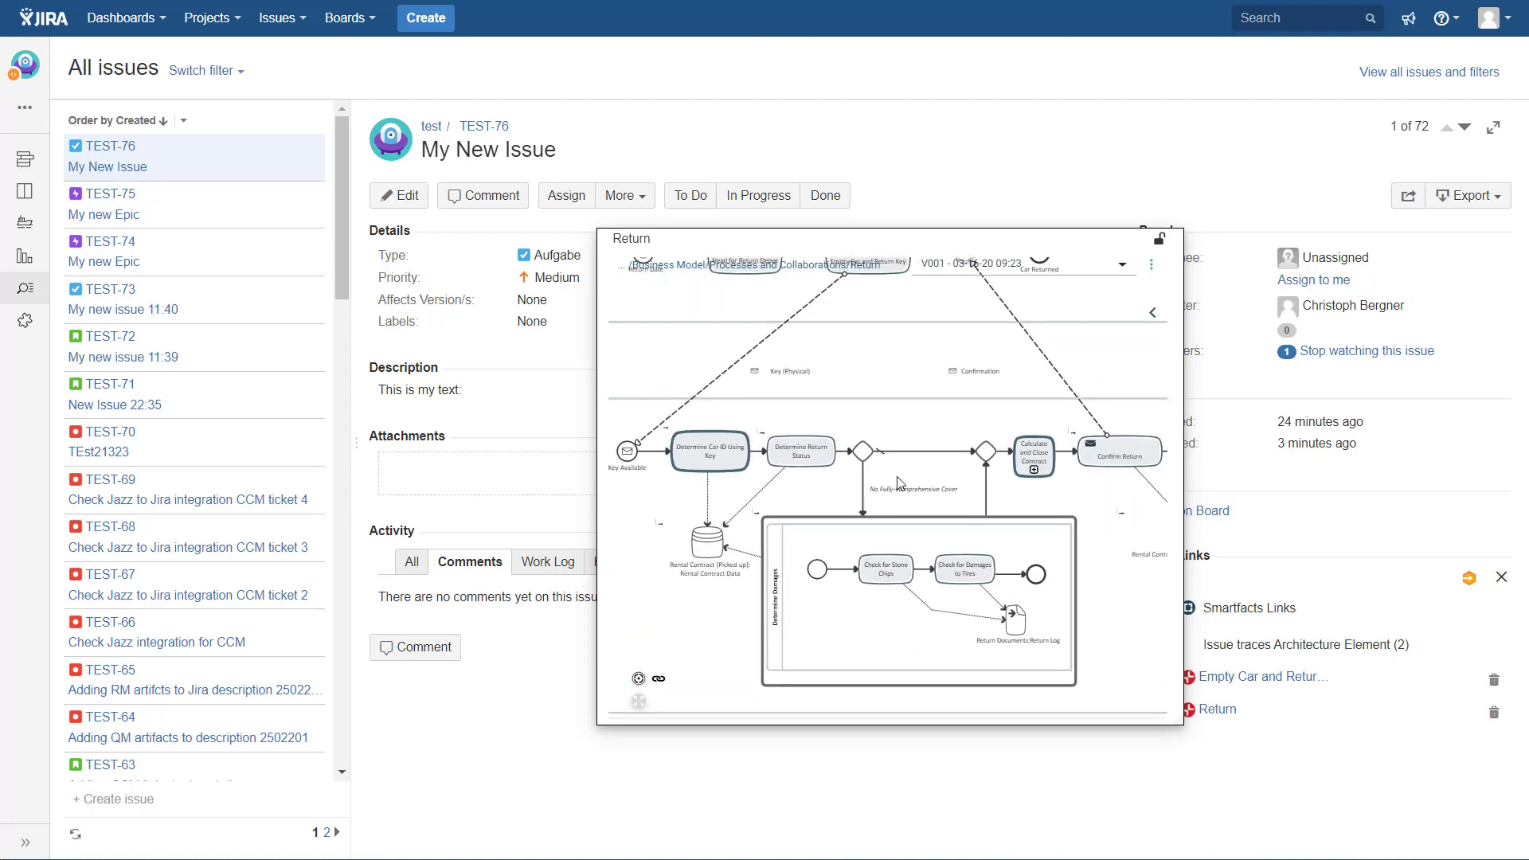
{"action": "mouse_move", "coordinate": [1224, 683]}
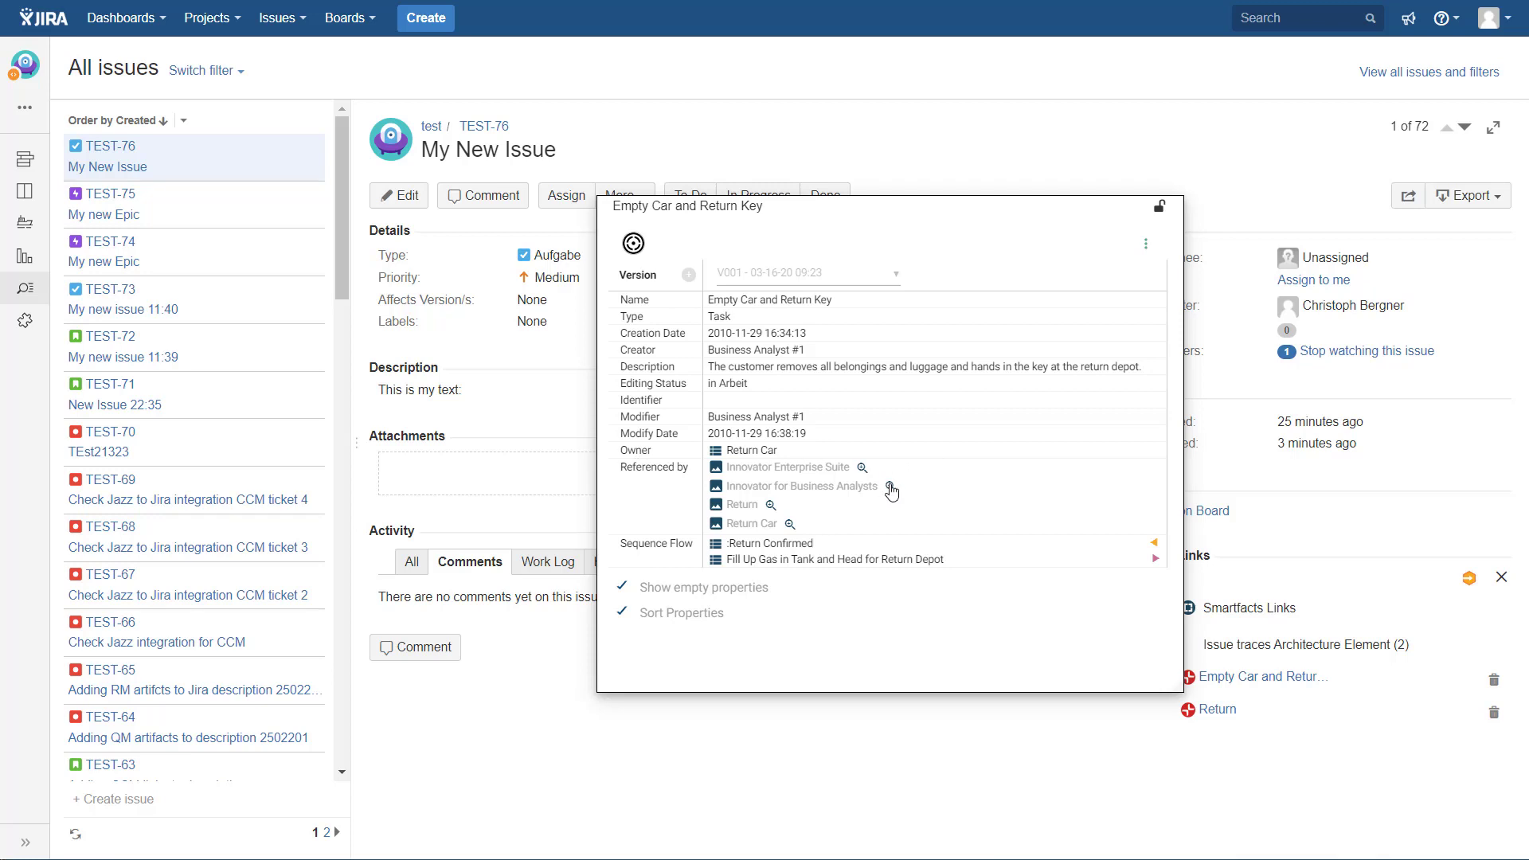
Preview Empty Car and Return Key inside the Innovator for Business Analysts diagram, then close both popups.
{"action": "left_click", "coordinate": [889, 487]}
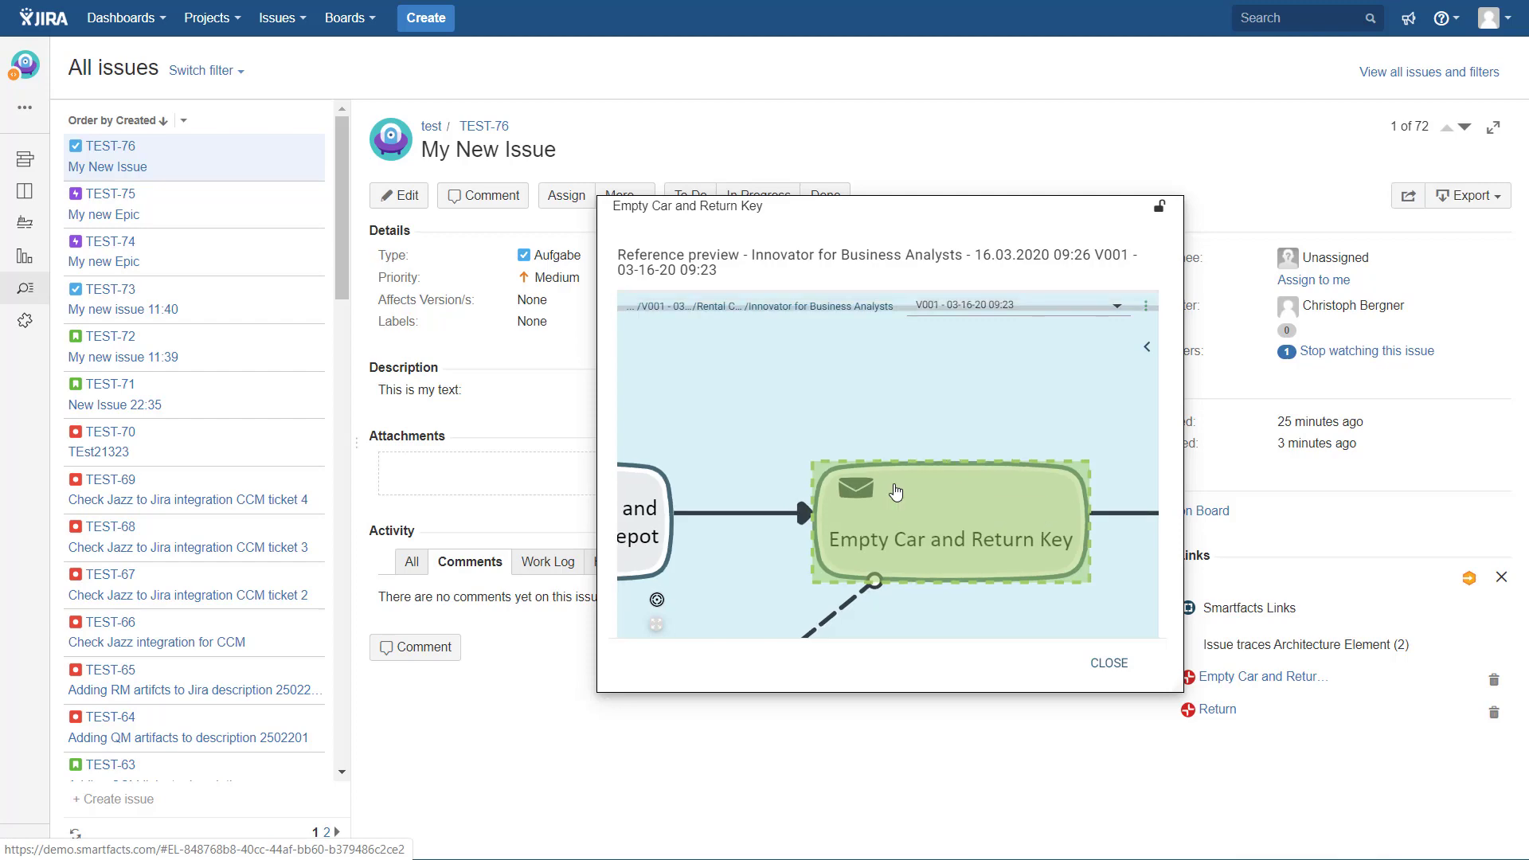
{"action": "scroll", "coordinate": [896, 492], "scroll_direction": "down", "scroll_amount": 5}
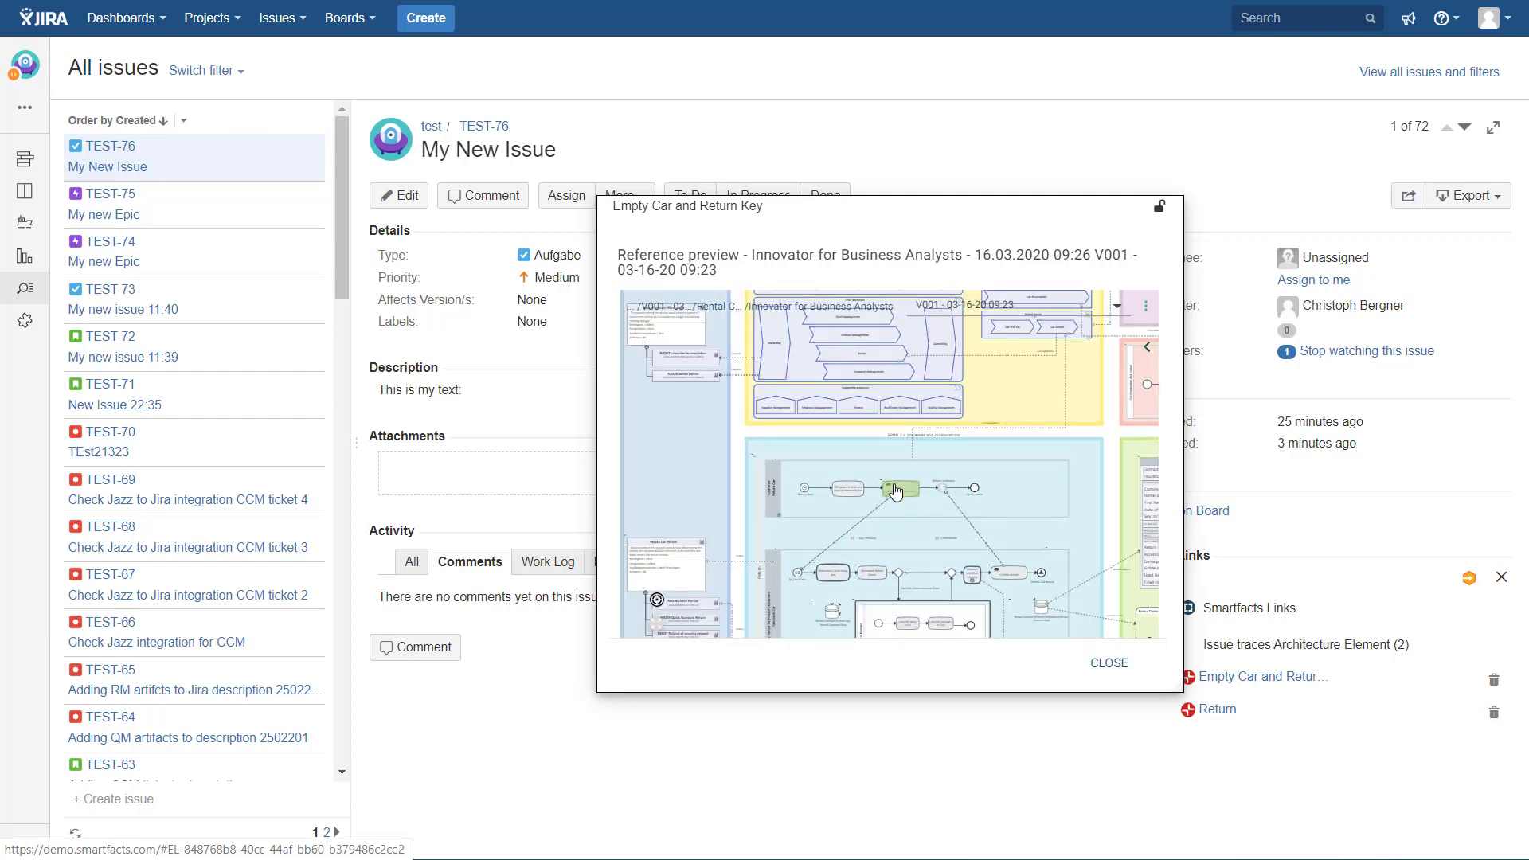
{"action": "scroll", "coordinate": [896, 492], "scroll_direction": "down", "scroll_amount": 1}
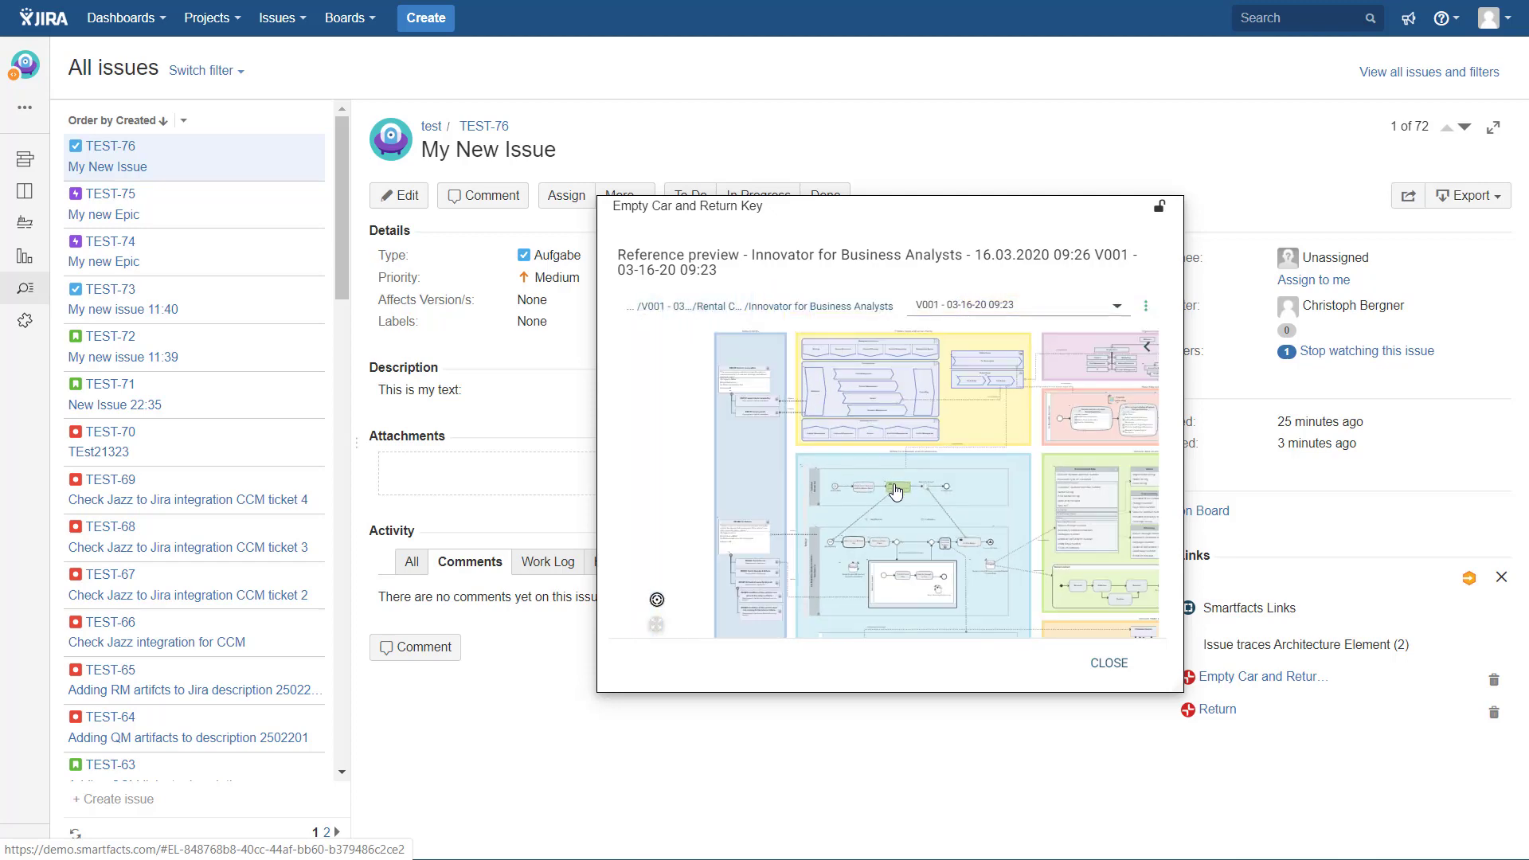
{"action": "left_click_drag", "start_coordinate": [977, 512], "coordinate": [892, 479]}
{"action": "left_click", "coordinate": [1108, 665]}
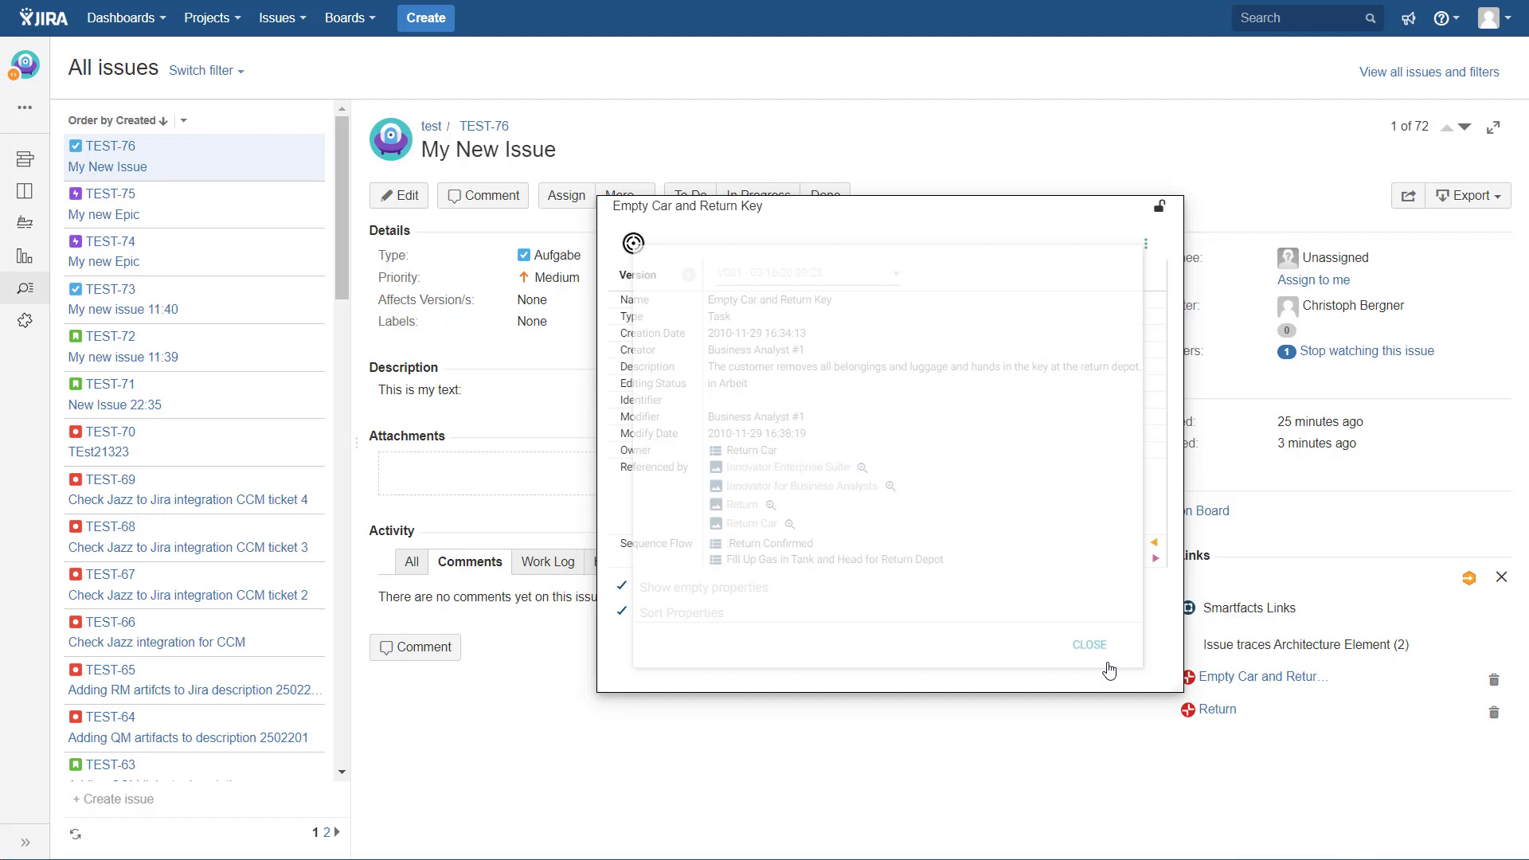
{"action": "left_click", "coordinate": [1027, 695]}
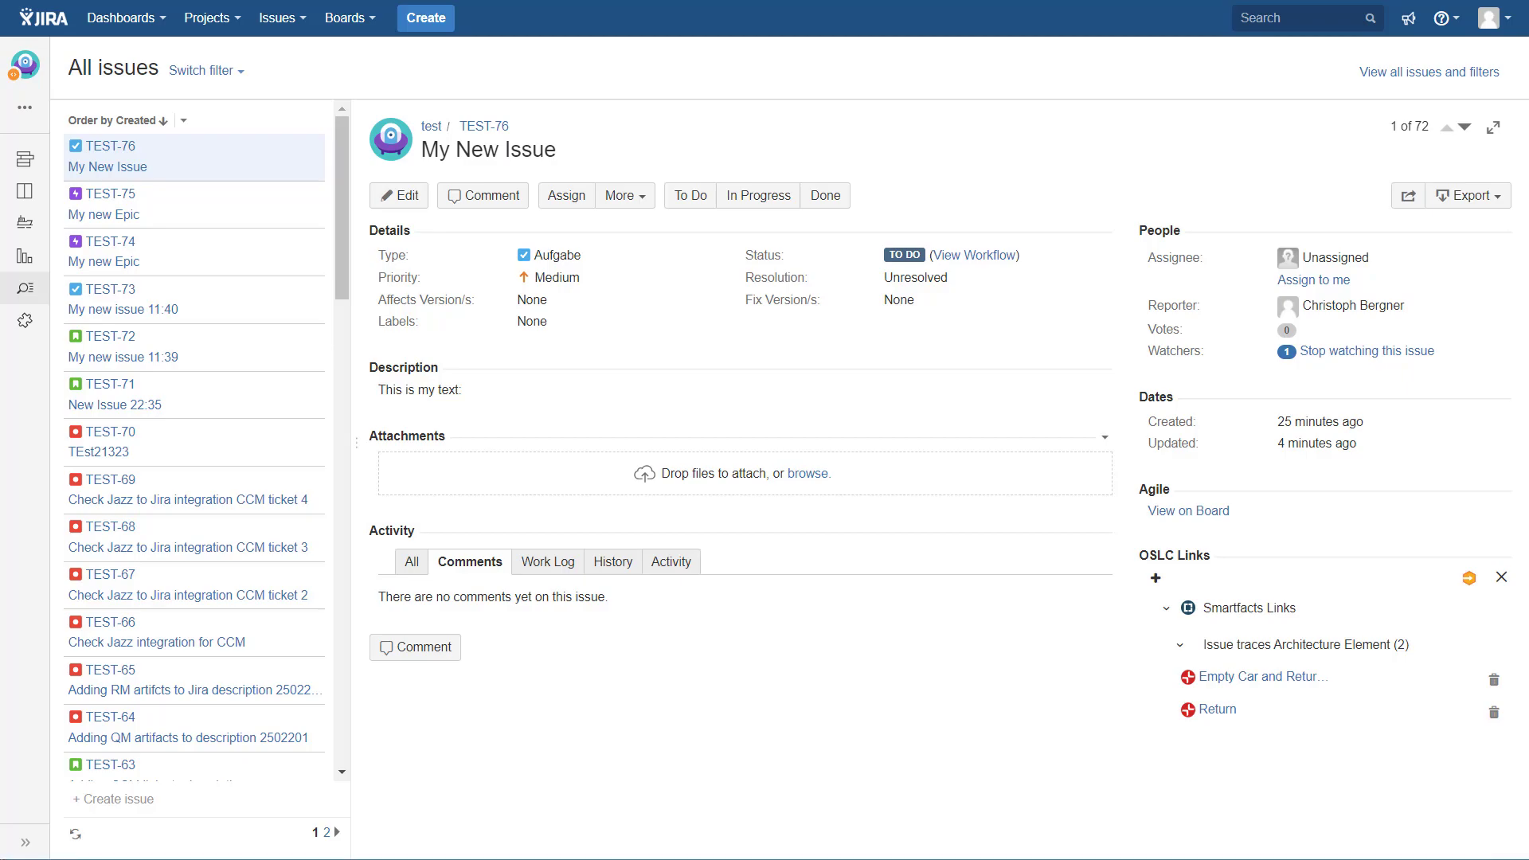
In Innovator, expand the Return diagram's Global Links and its 'Architecture Element is traced by Issue(2)' group.
{"action": "key", "text": "alt+Tab"}
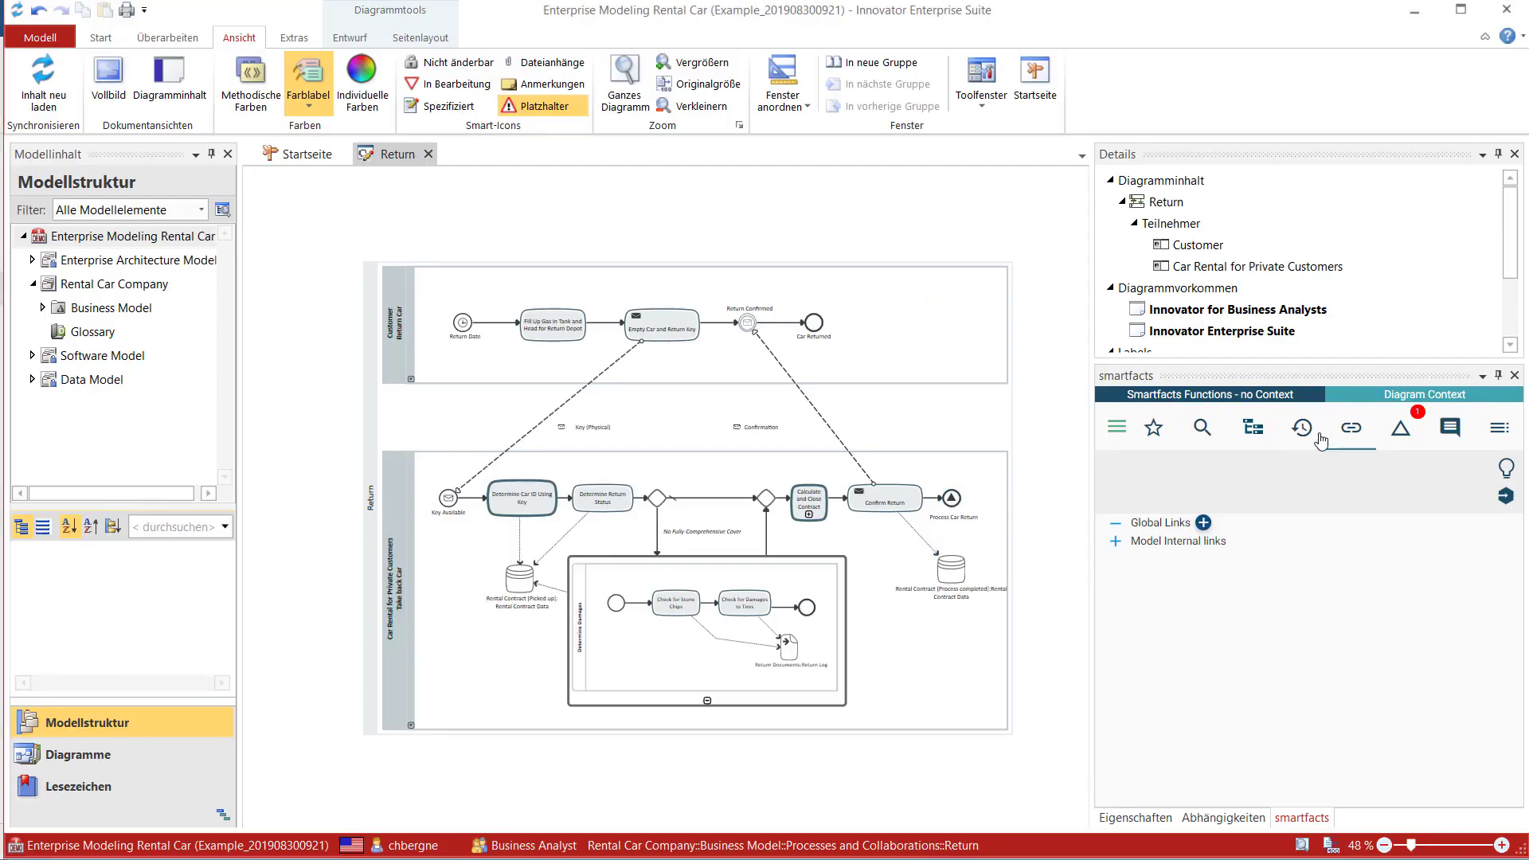
{"action": "left_click", "coordinate": [1114, 524]}
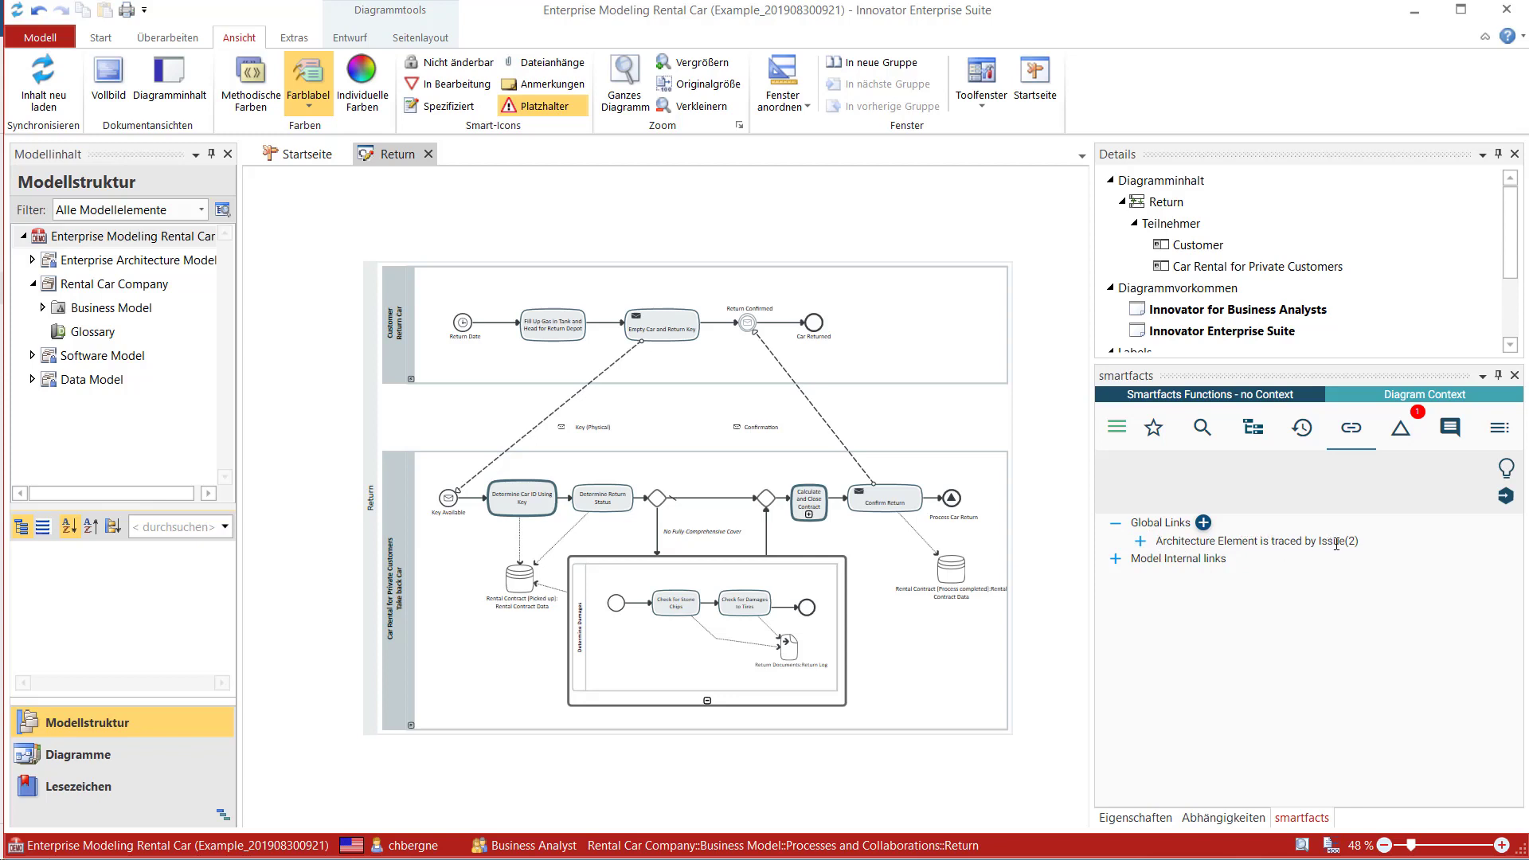
{"action": "left_click", "coordinate": [1140, 541]}
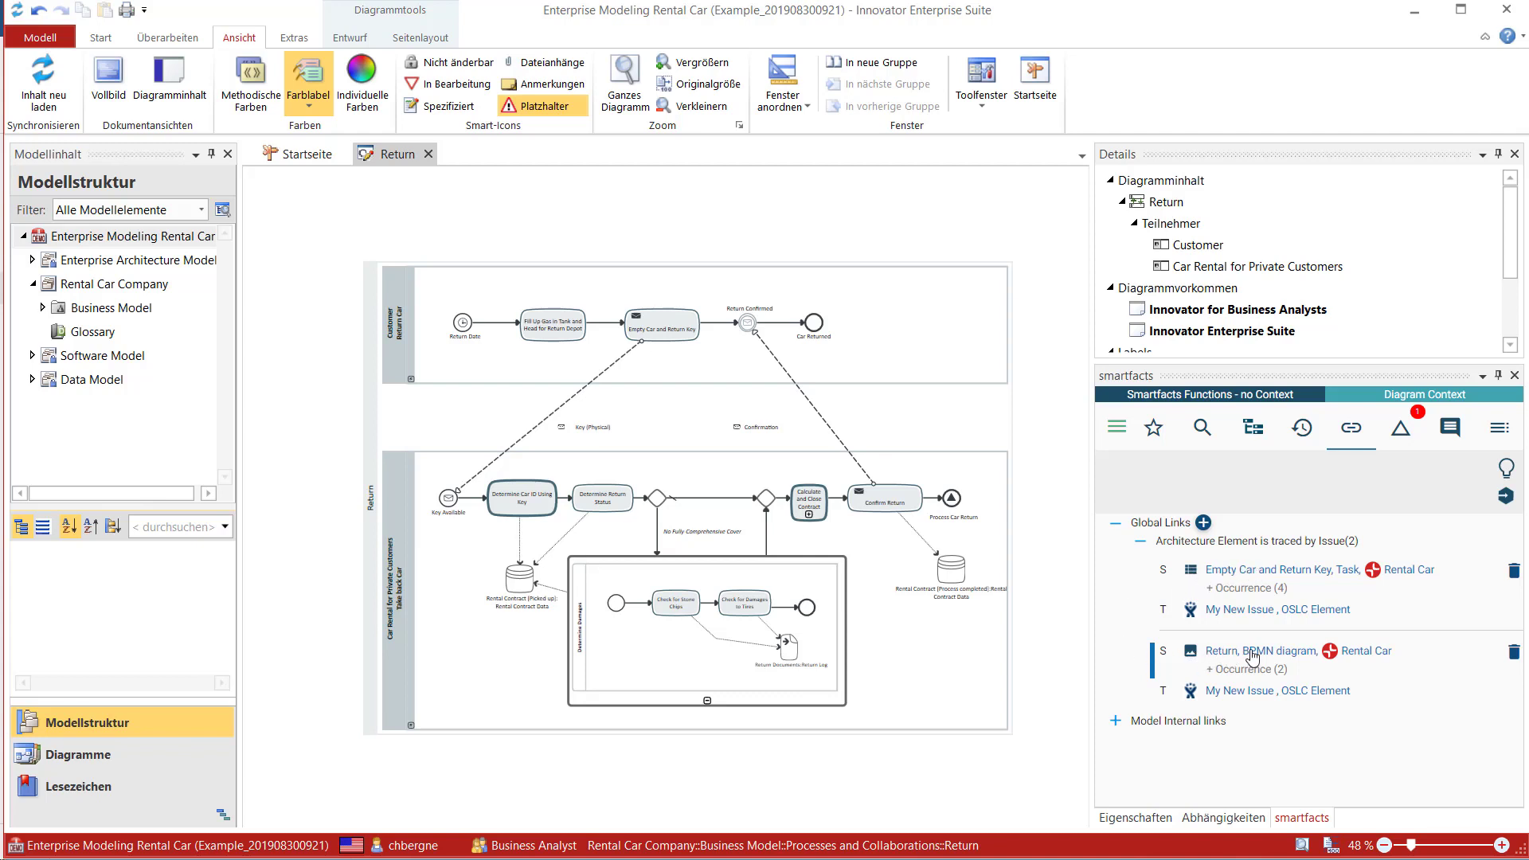
Open the linked My New Issue in the Local viewer and bring its window into view.
{"action": "left_click", "coordinate": [1236, 693]}
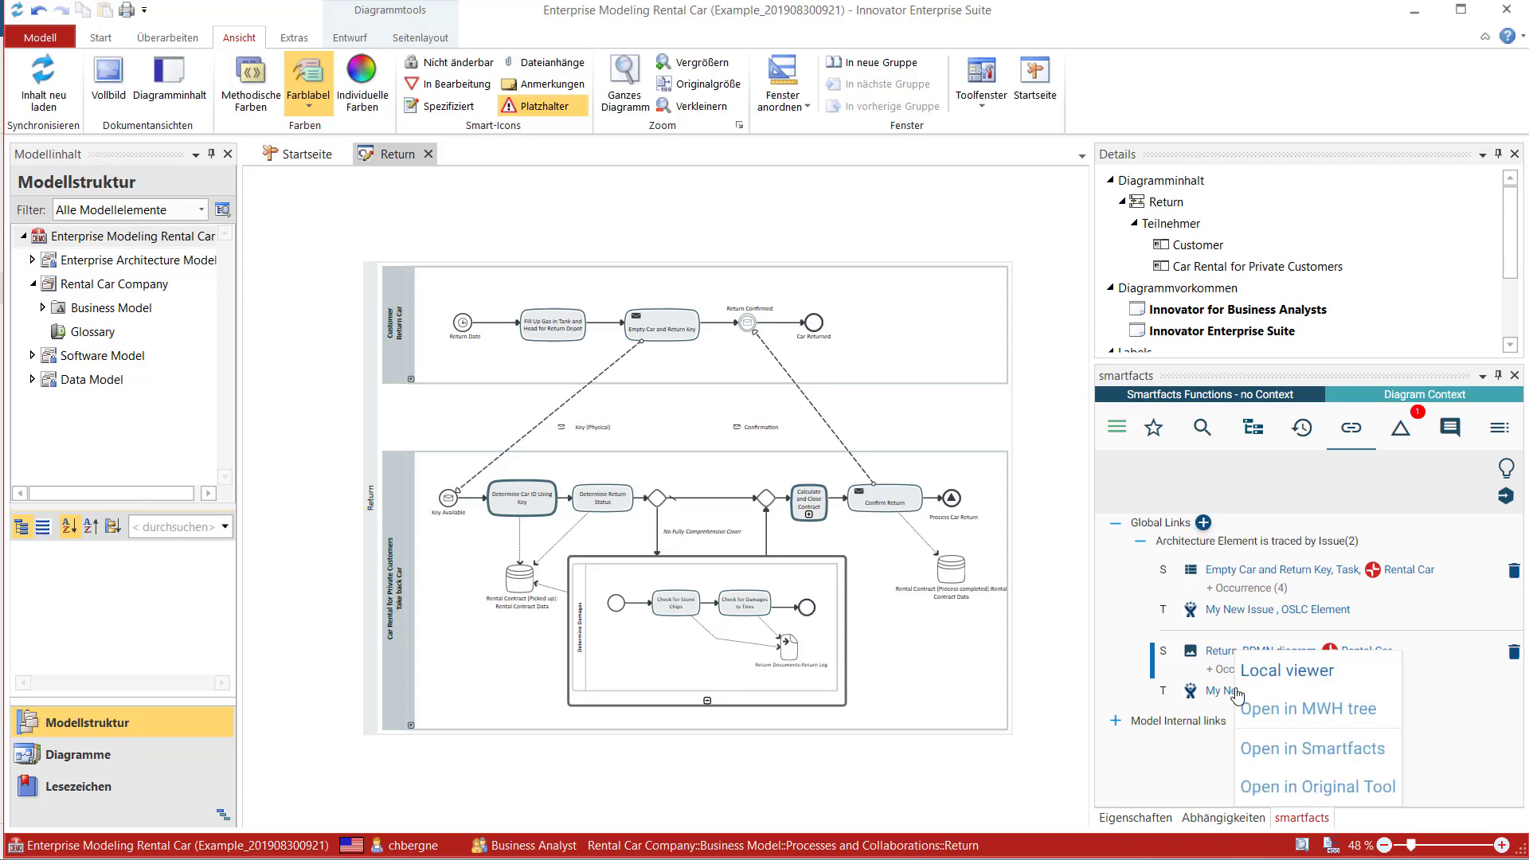
{"action": "left_click", "coordinate": [1274, 678]}
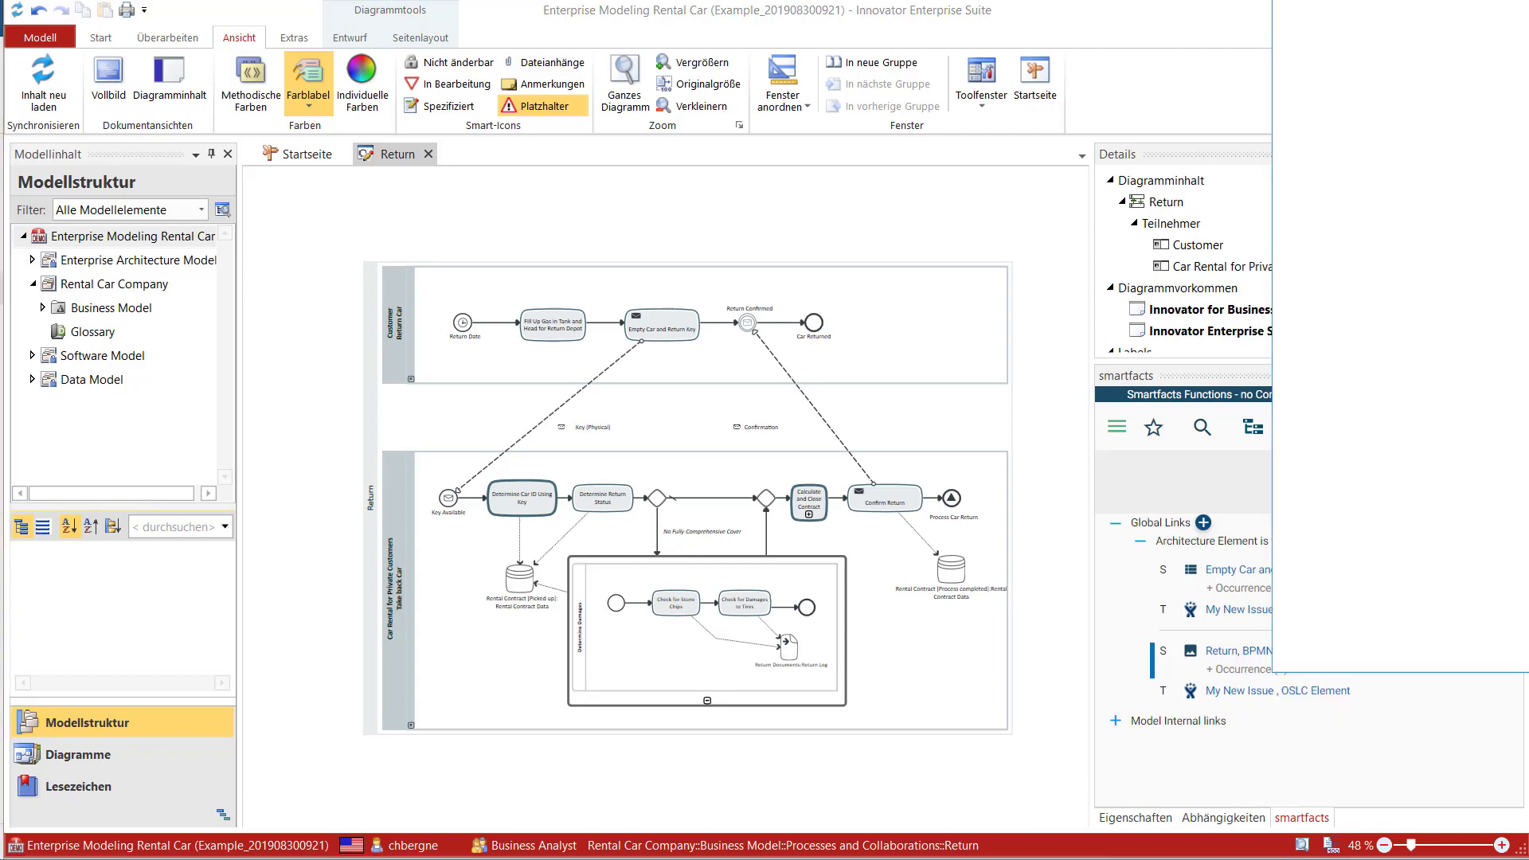
{"action": "left_click_drag", "start_coordinate": [1306, 12], "coordinate": [782, 16]}
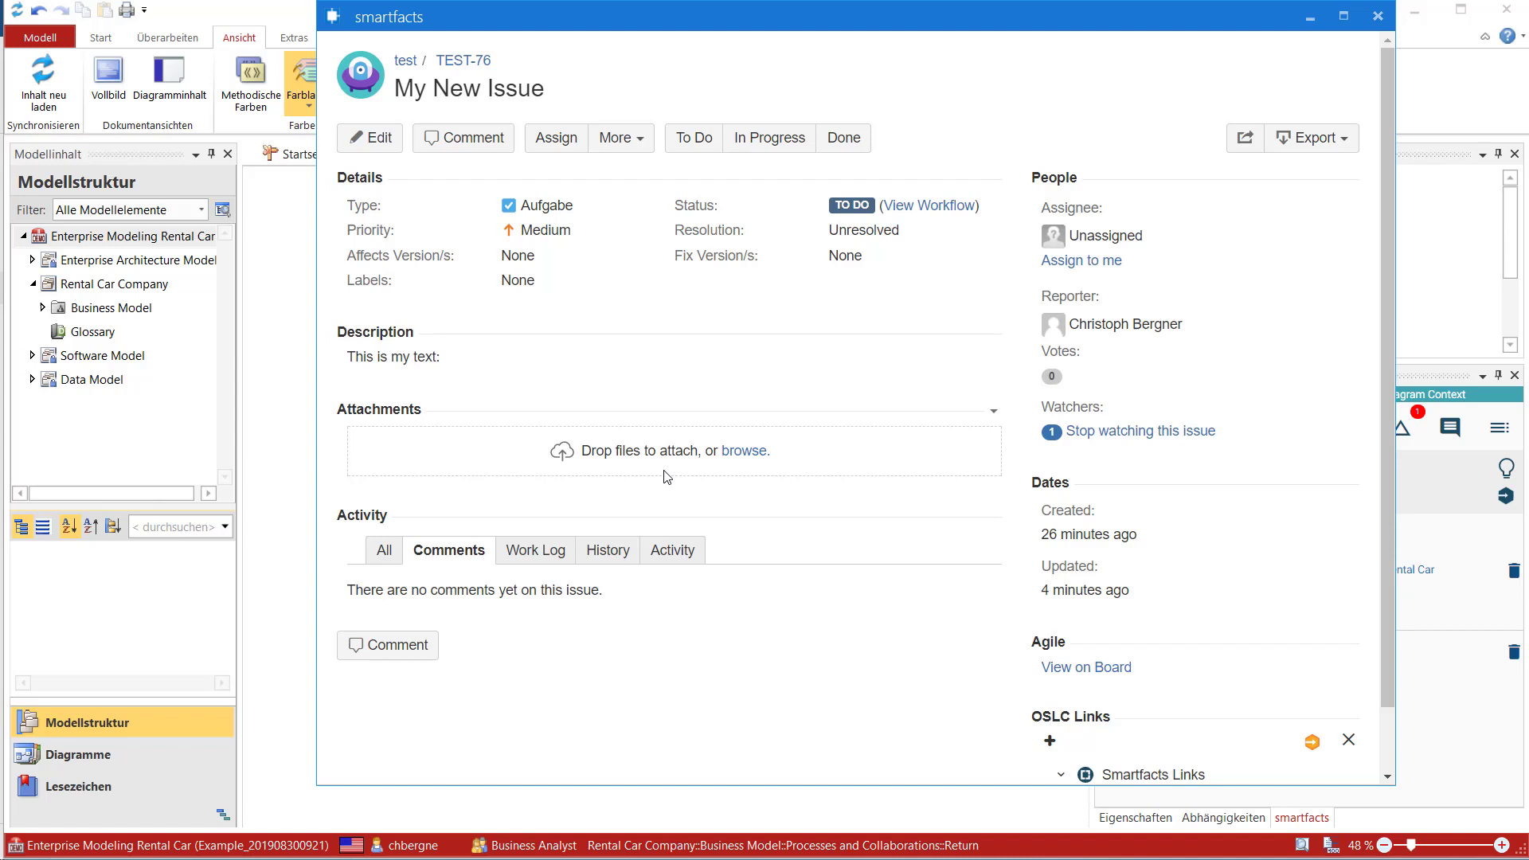
Add the description line 'her is some more text:', save it, and minimize back to Jira.
{"action": "left_click", "coordinate": [460, 359]}
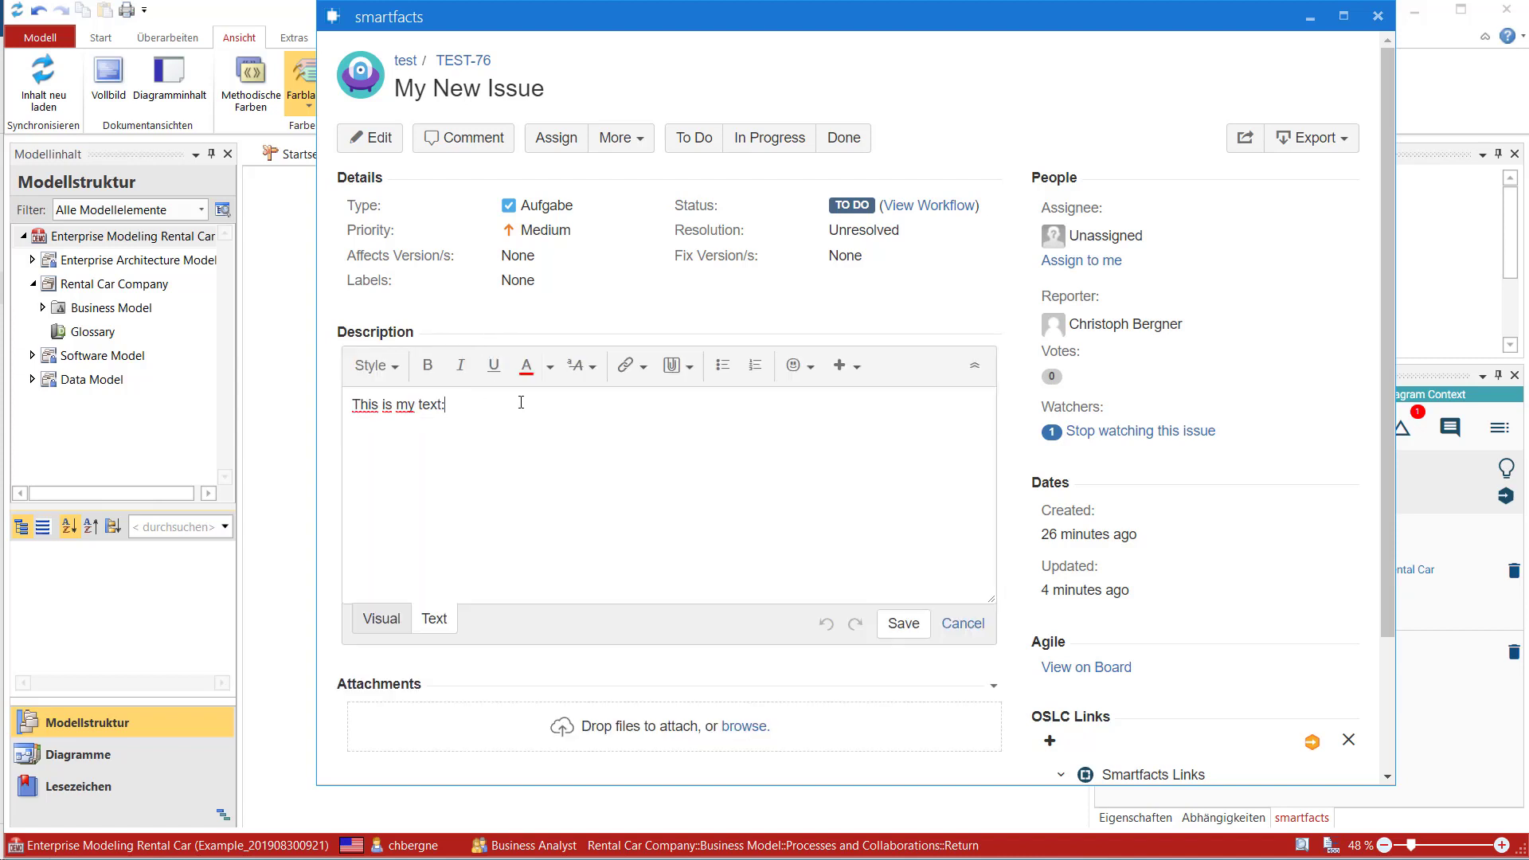
{"action": "key", "text": "Return"}
{"action": "type", "text": "her is some more text:"}
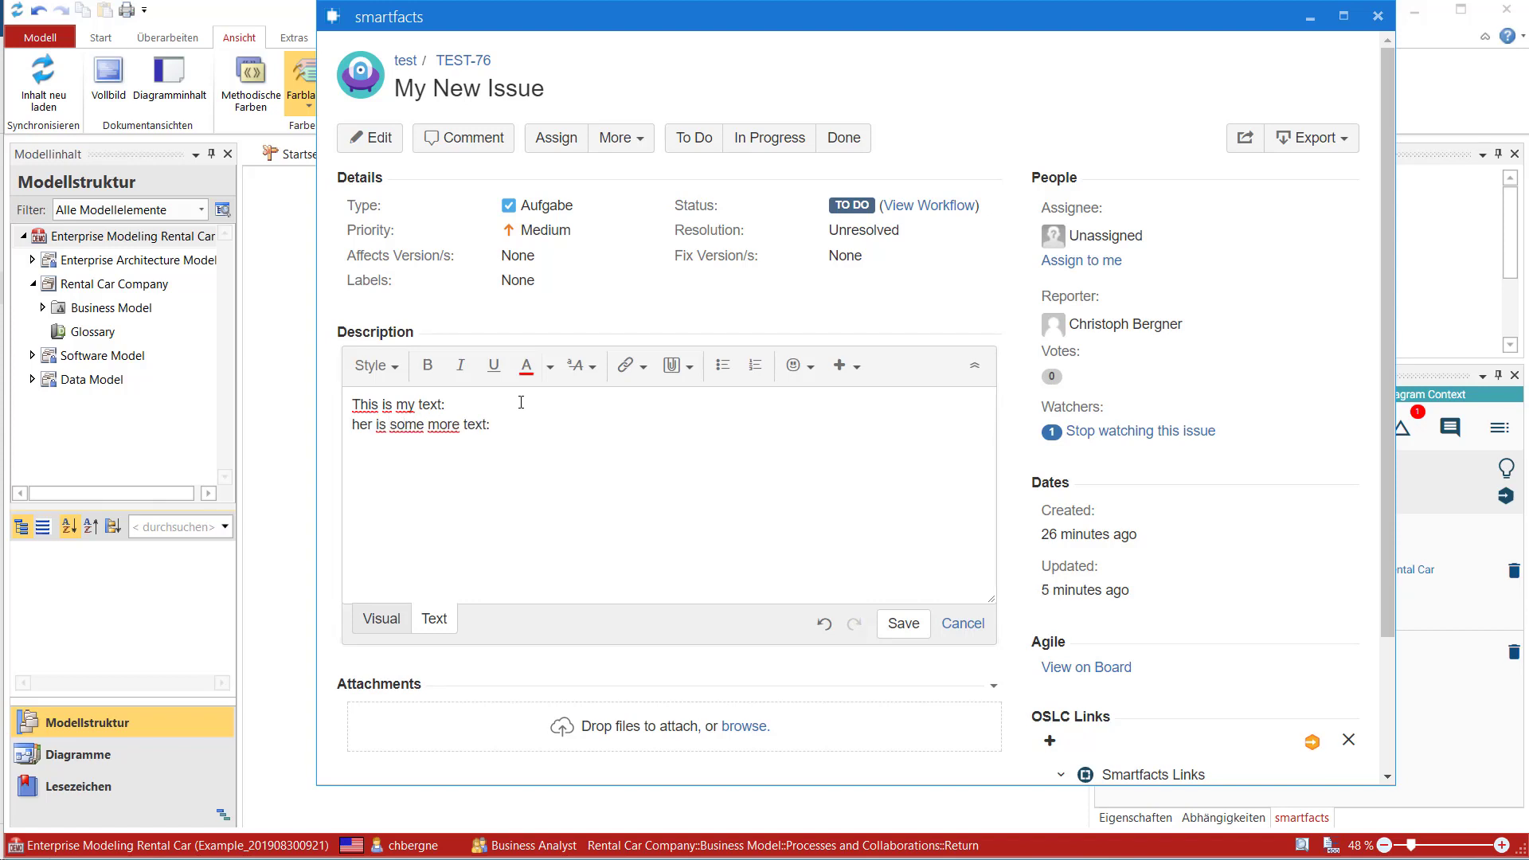
{"action": "left_click", "coordinate": [905, 627]}
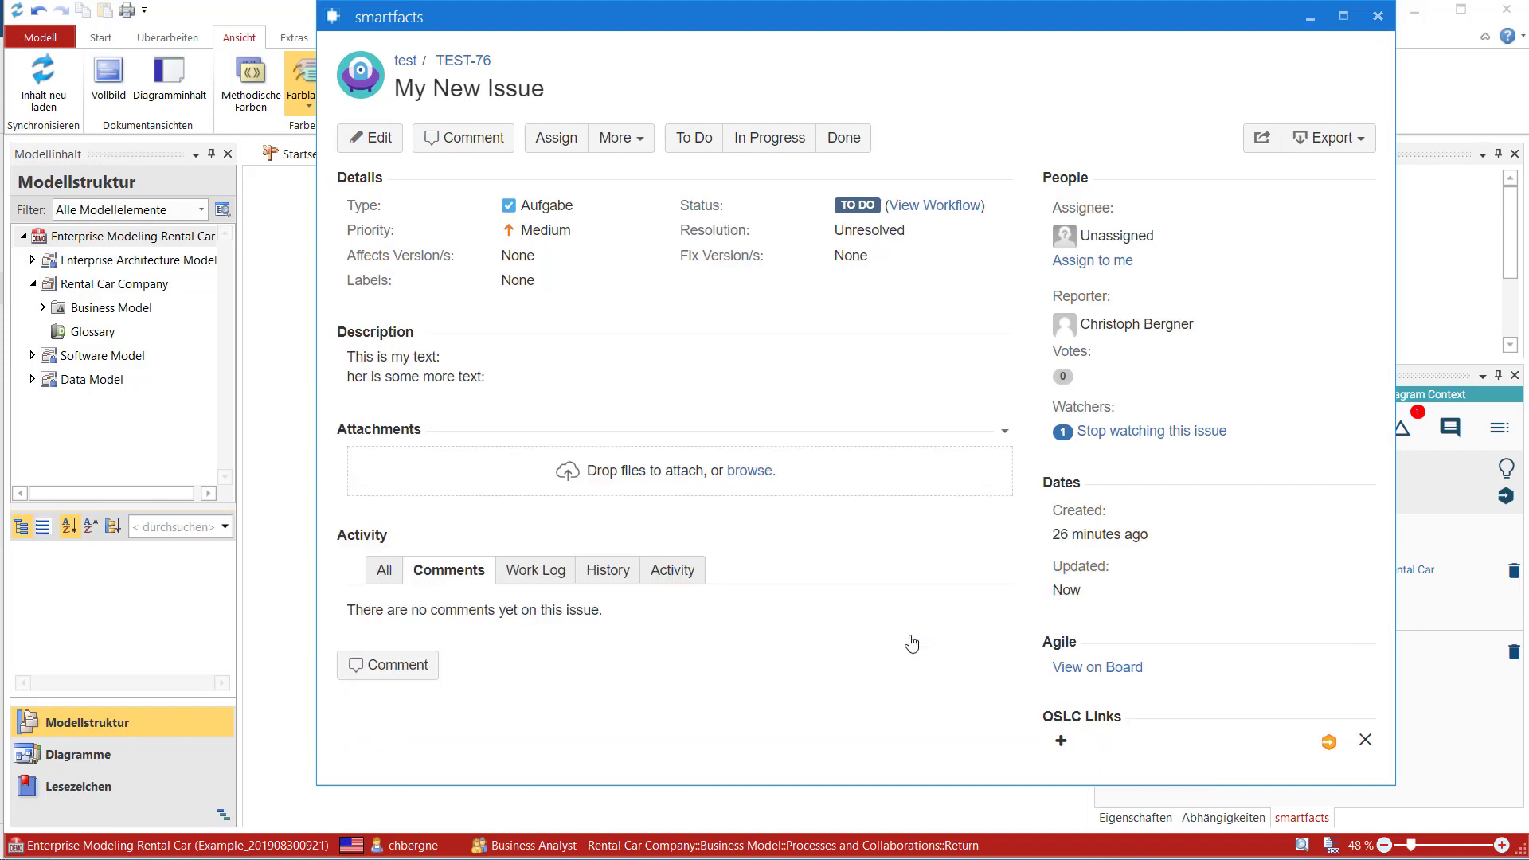
{"action": "left_click", "coordinate": [1311, 19]}
{"action": "left_click", "coordinate": [1414, 9]}
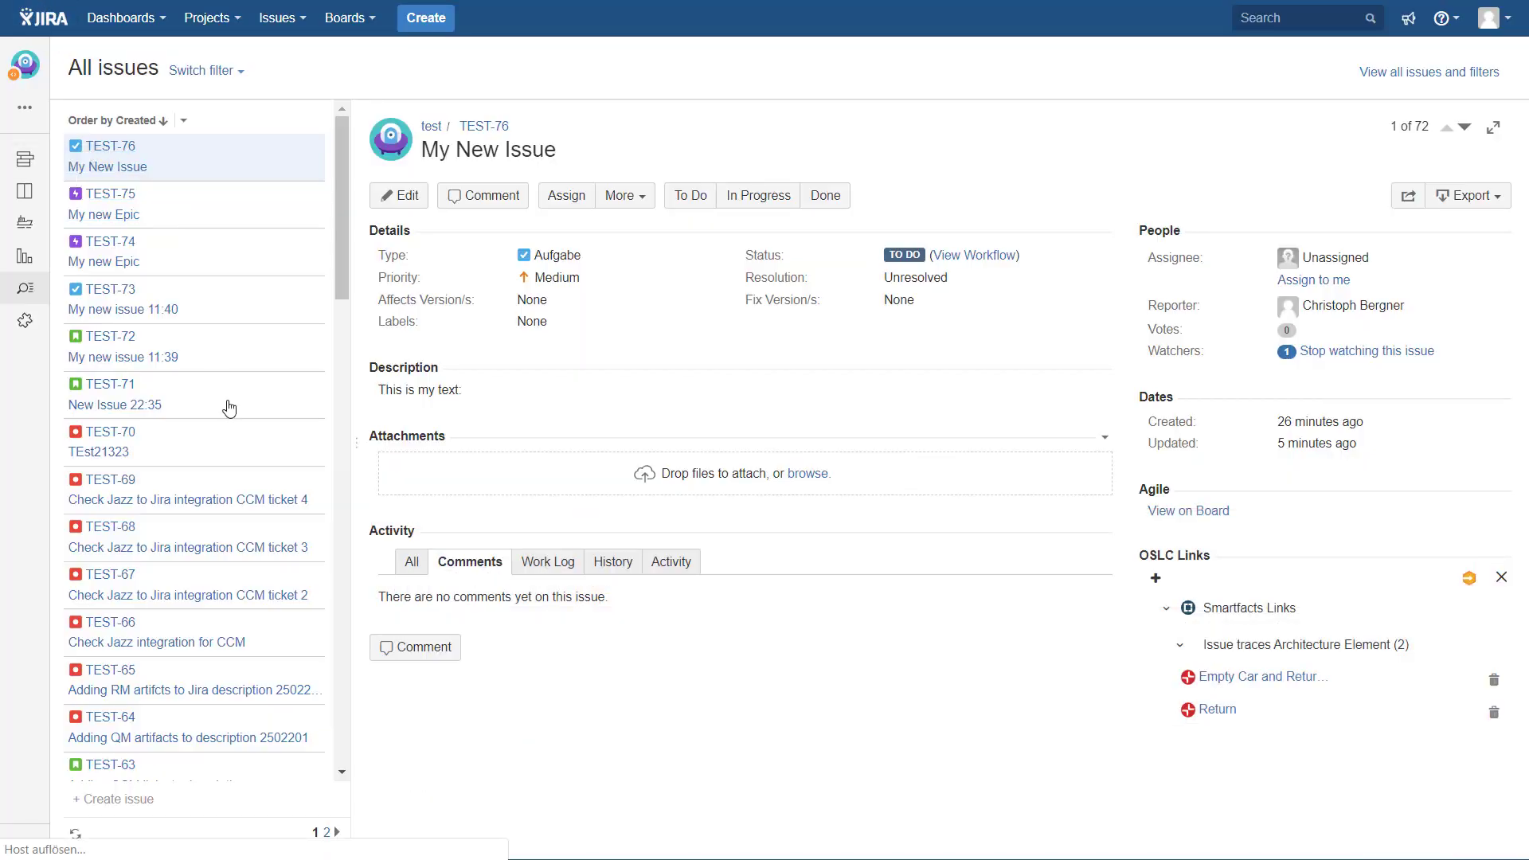
Reload TEST-76 and save the description's second line corrected to 'here is some more text:'.
{"action": "key", "text": "F5"}
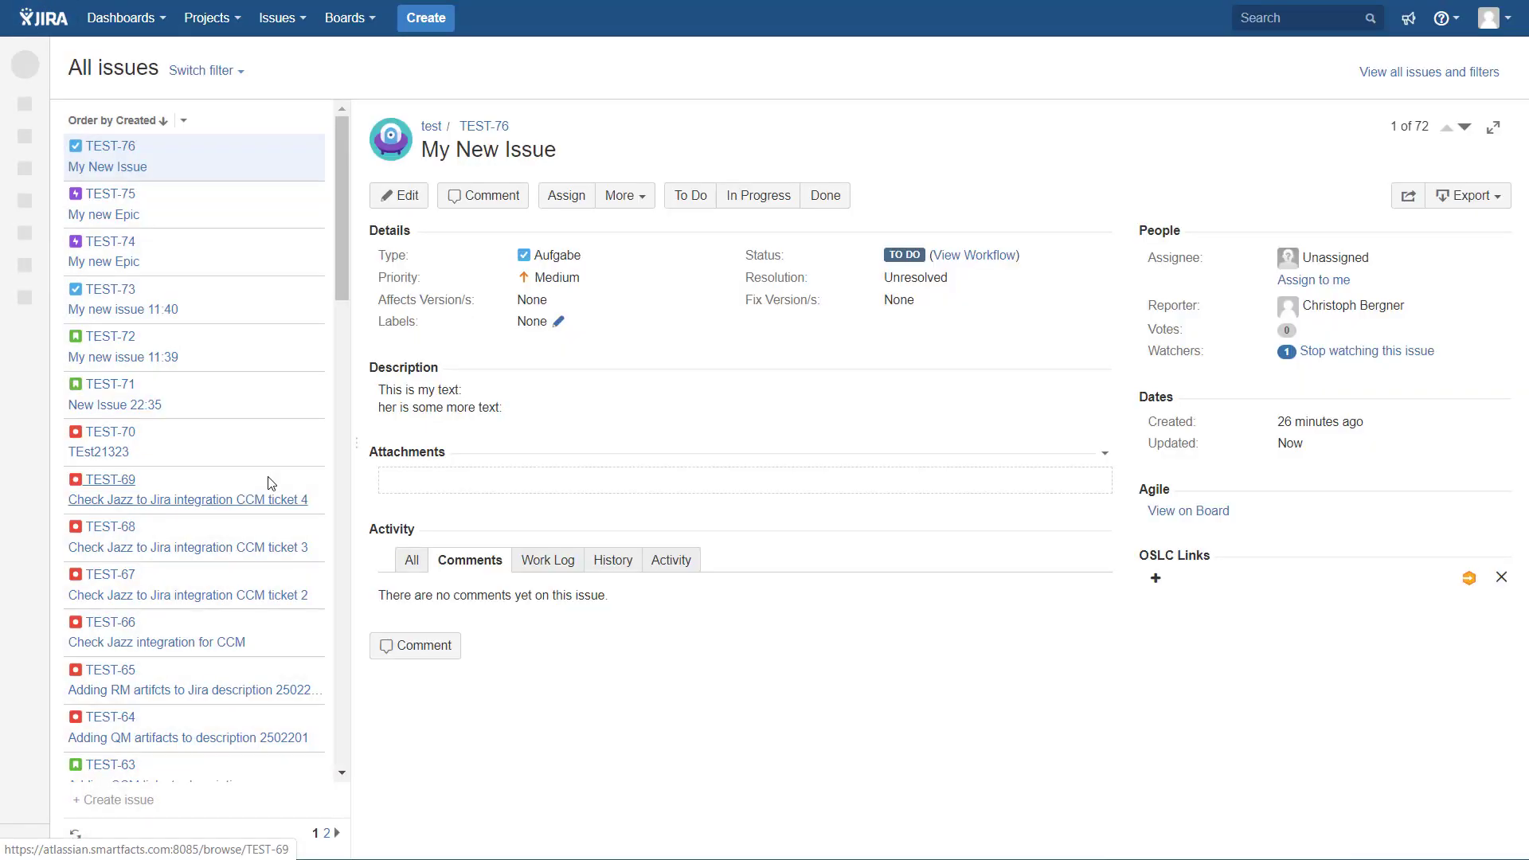
{"action": "left_click", "coordinate": [504, 414]}
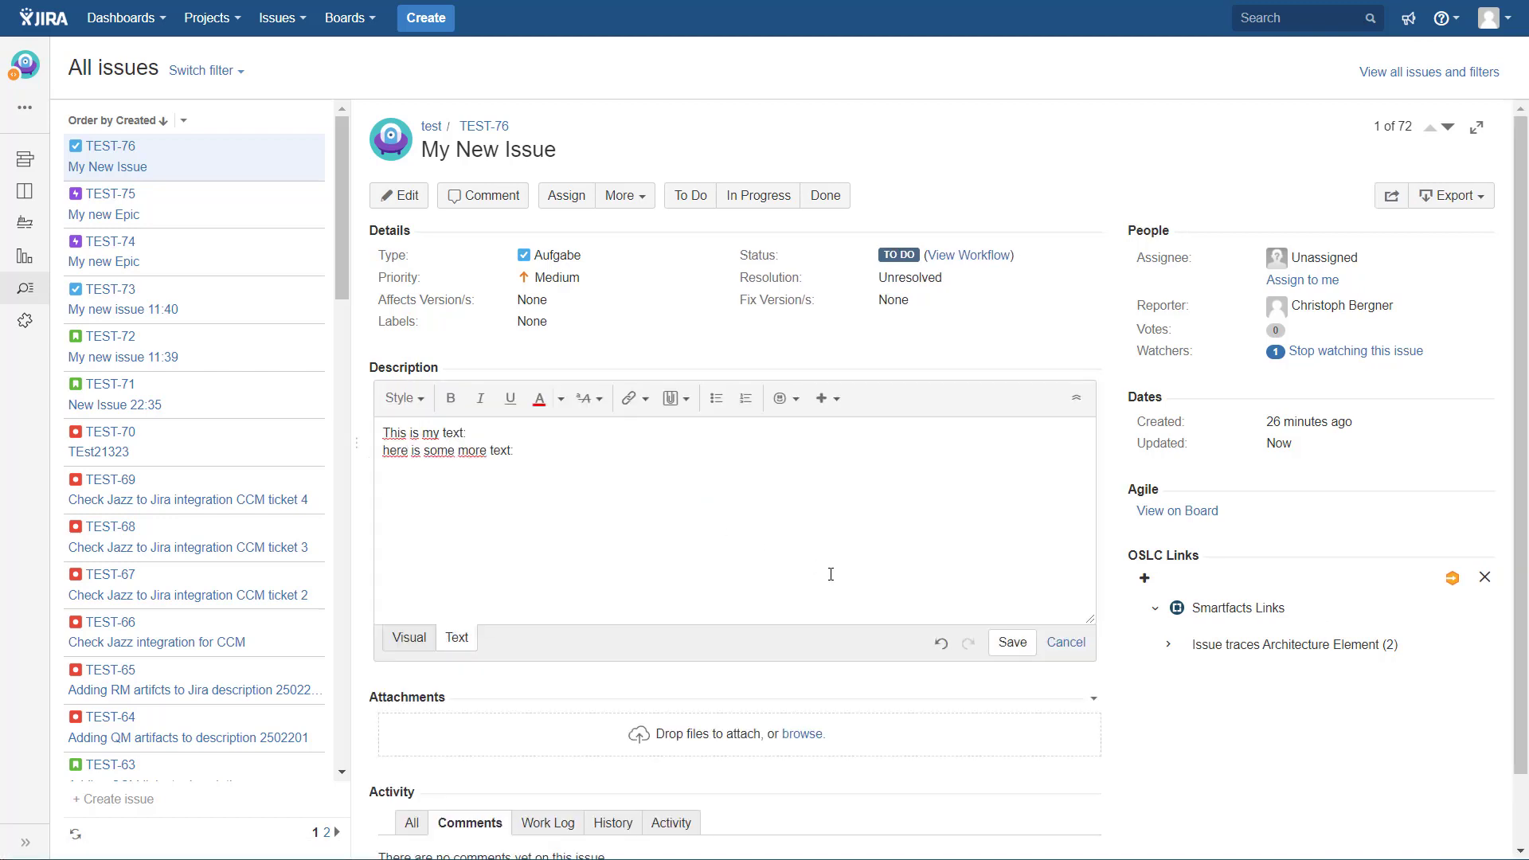
{"action": "left_click", "coordinate": [1012, 642]}
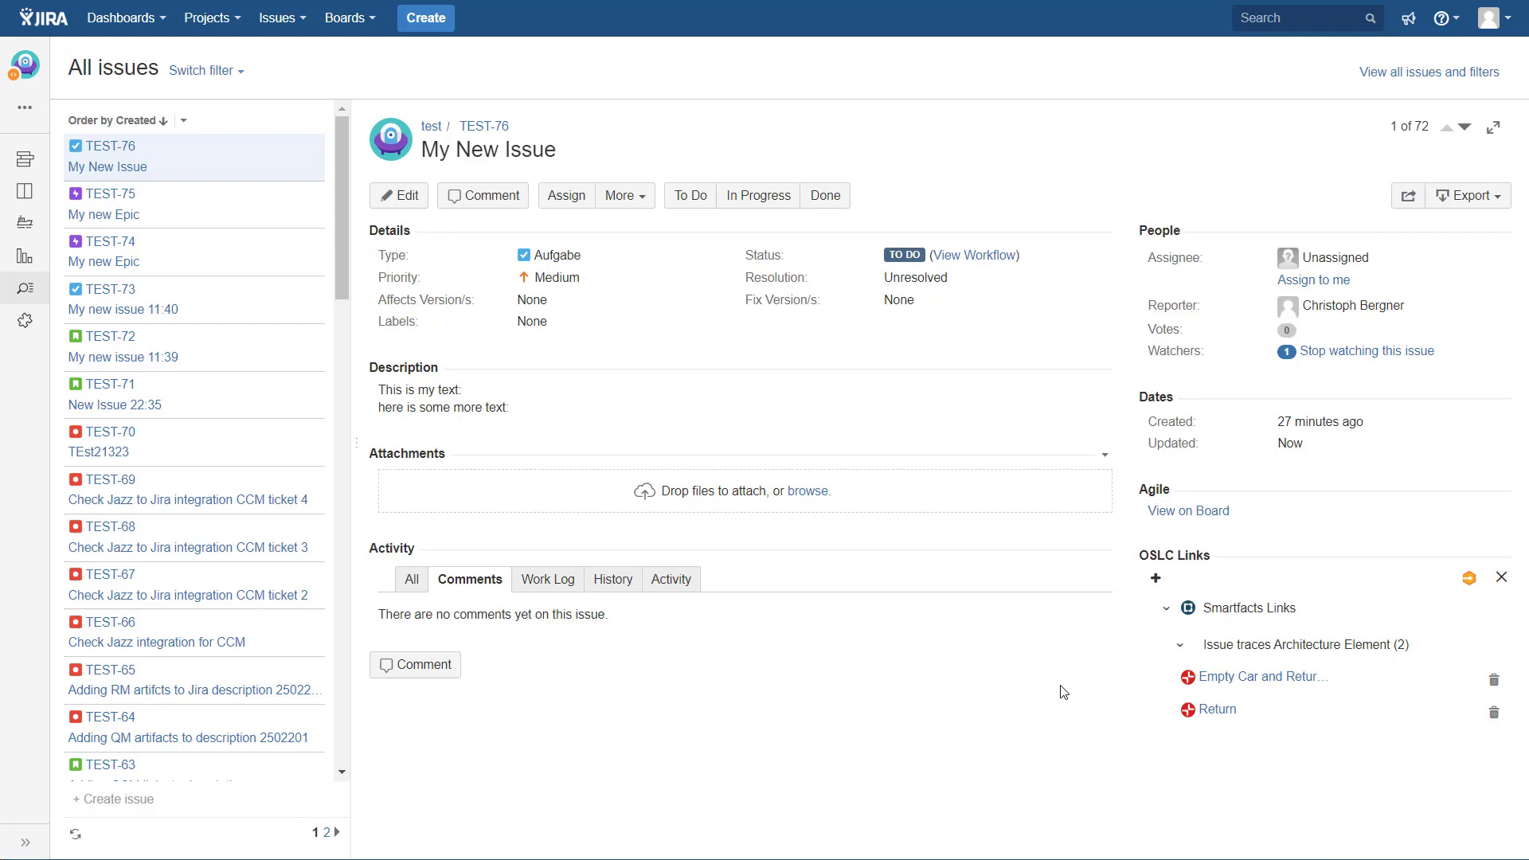
Link the Components (E/E-Architecture) diagram to TEST-76 as an OSLC link.
{"action": "left_click", "coordinate": [1155, 586]}
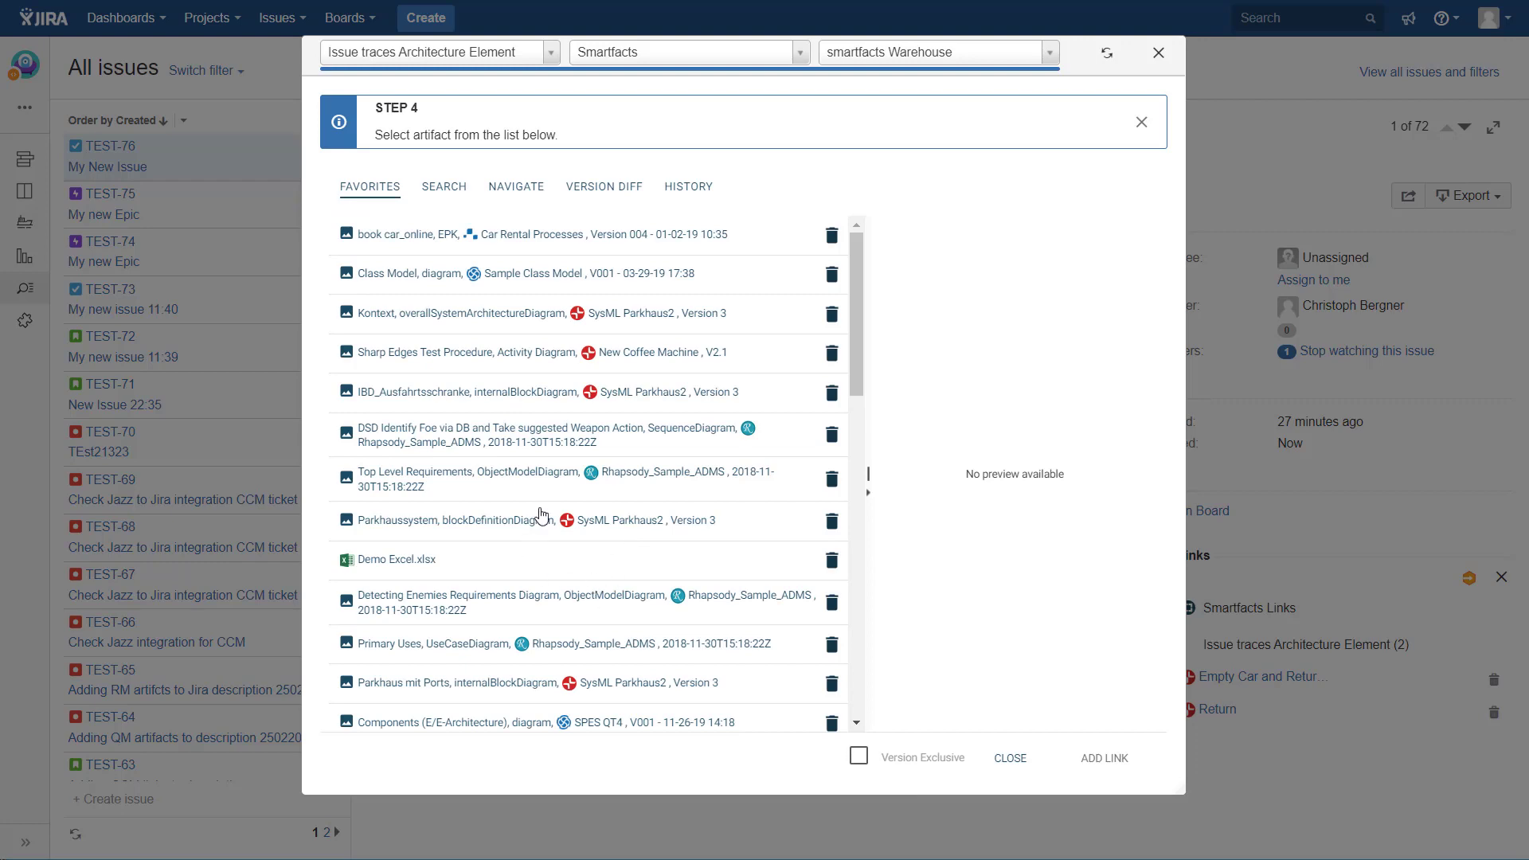
{"action": "scroll", "coordinate": [541, 525], "scroll_direction": "down", "scroll_amount": 3}
{"action": "left_click", "coordinate": [581, 440]}
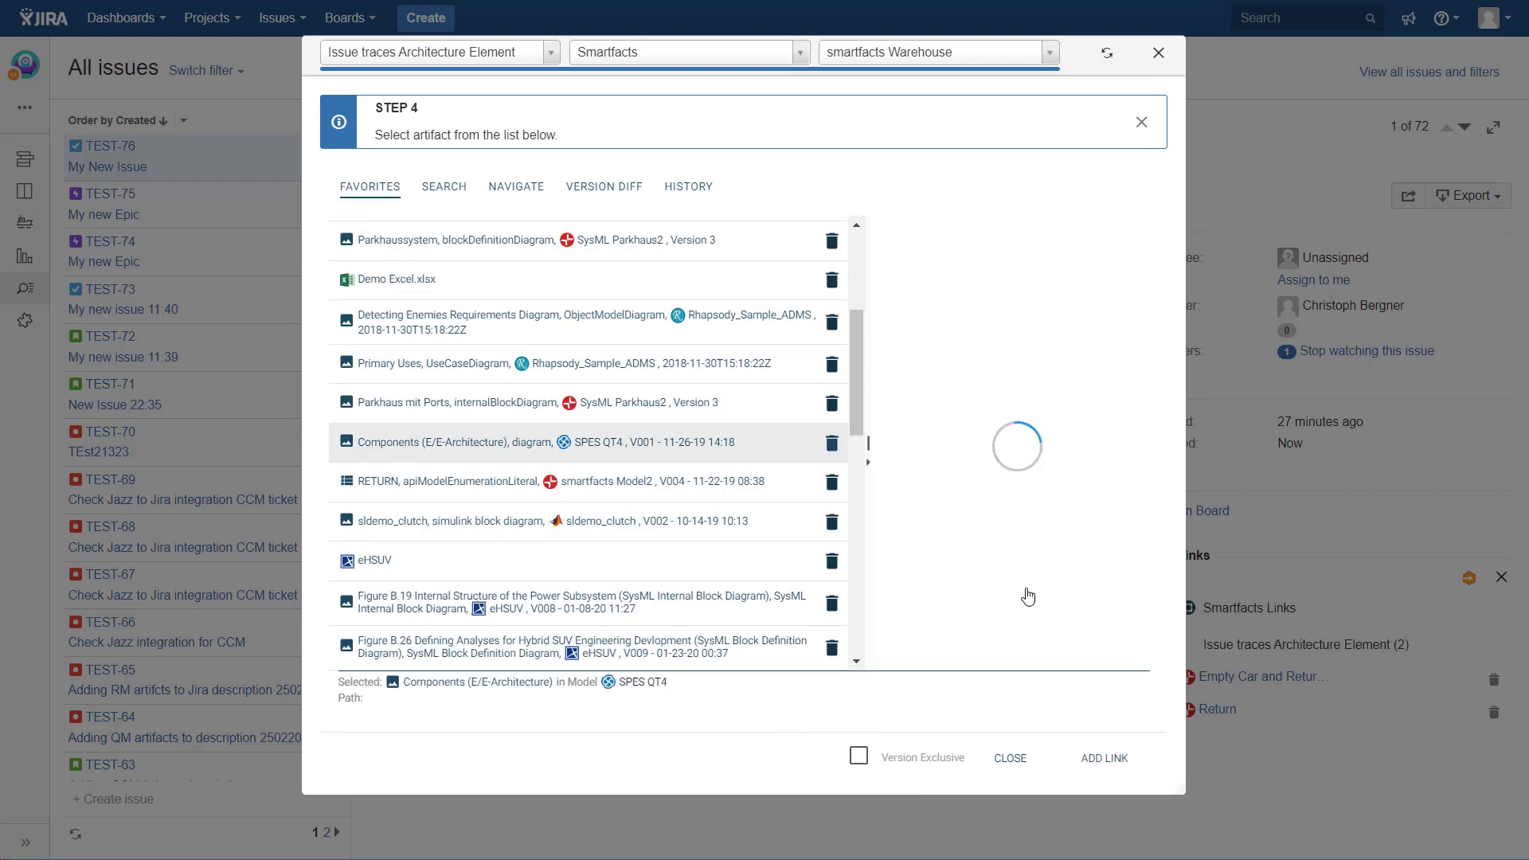
{"action": "left_click", "coordinate": [1106, 849]}
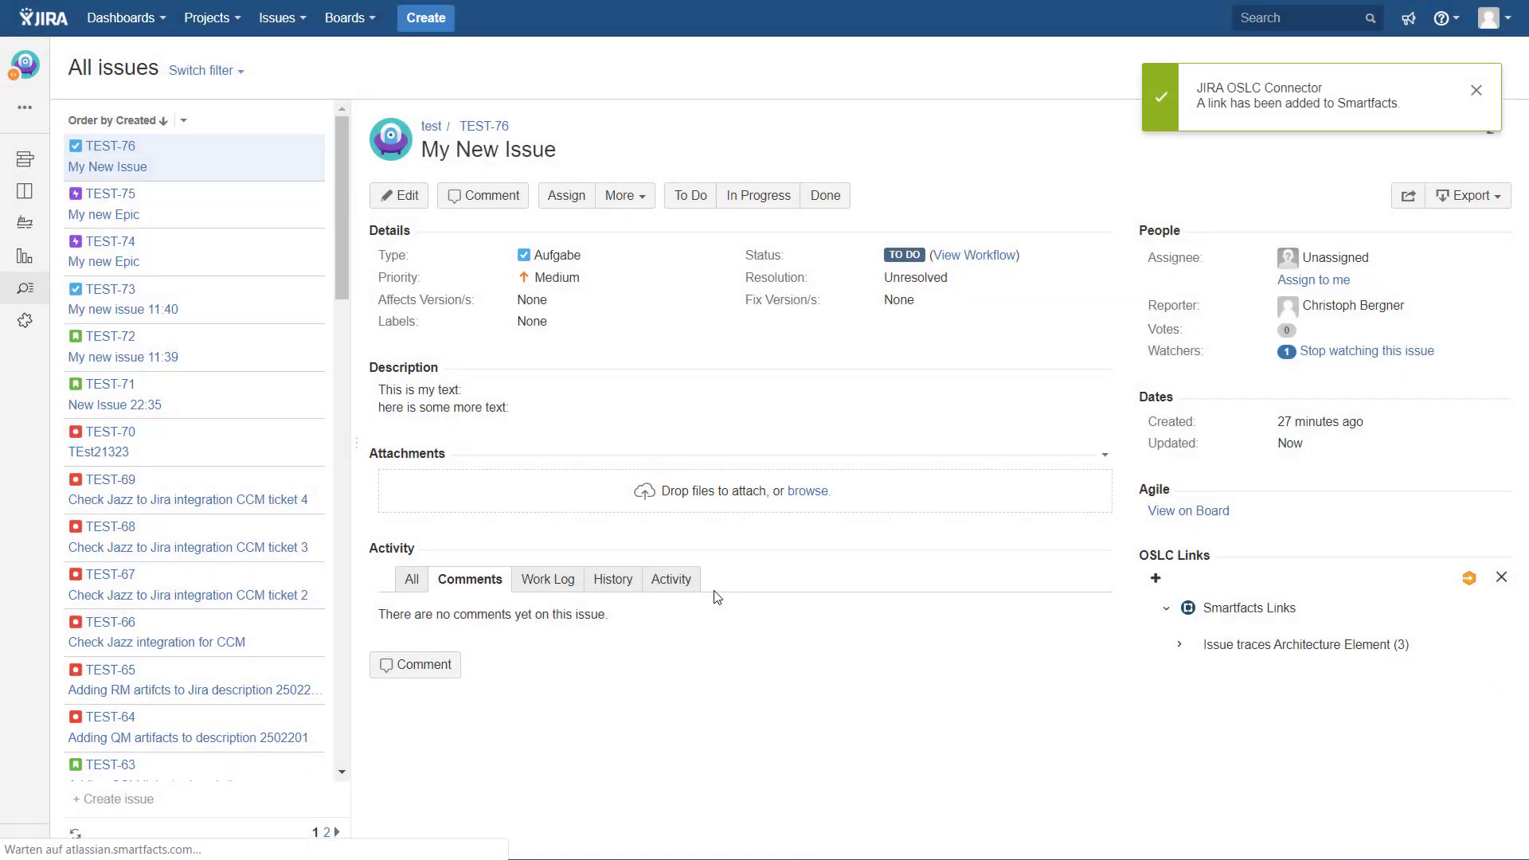
Link the Figure B.26 diagram as well and expand the traced architecture element list.
{"action": "left_click", "coordinate": [1154, 579]}
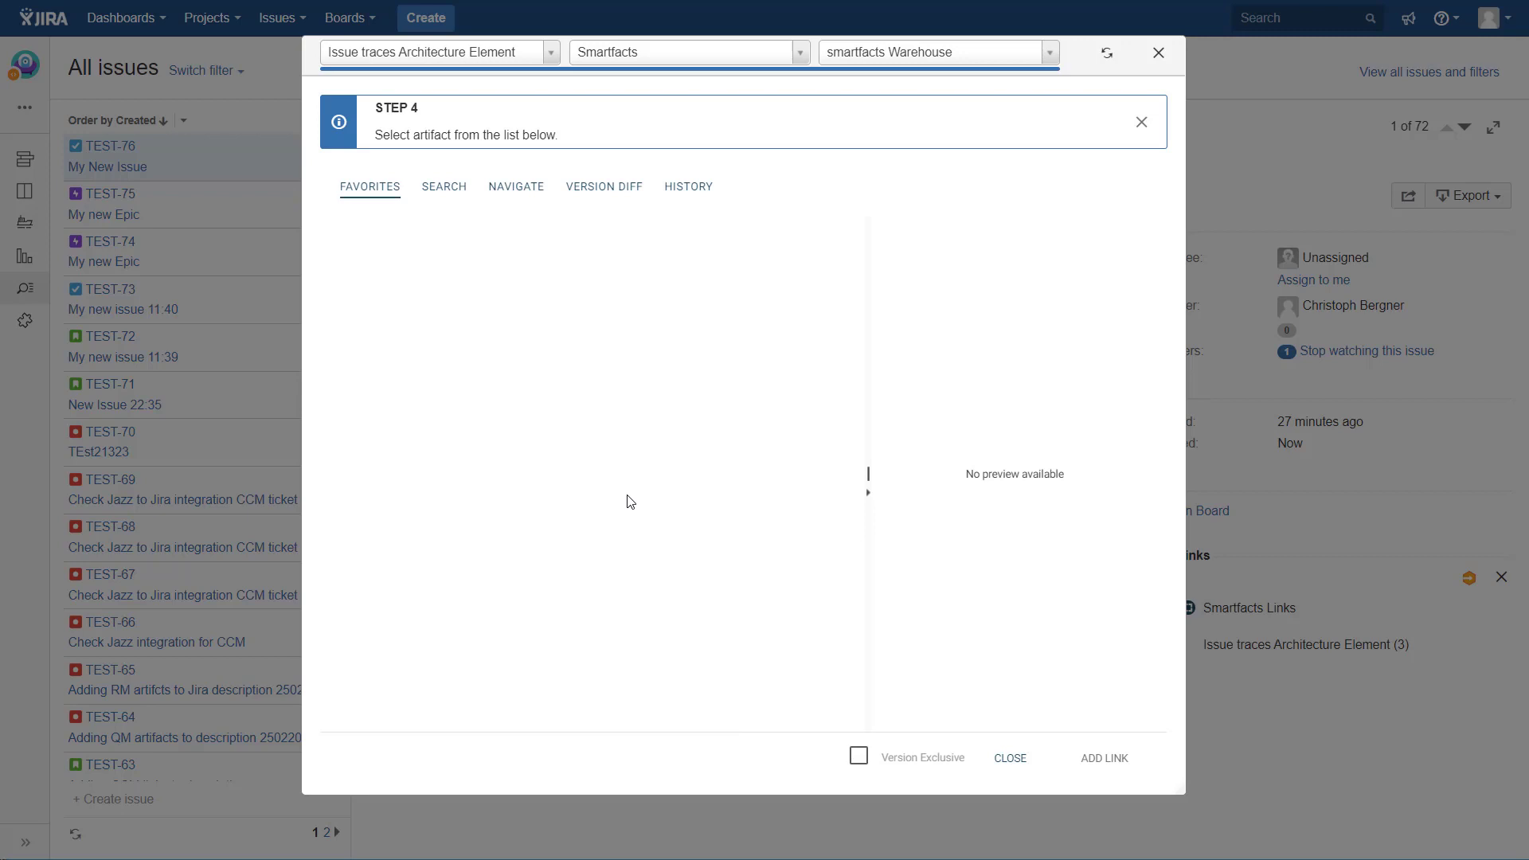
{"action": "scroll", "coordinate": [645, 438], "scroll_direction": "down", "scroll_amount": 5}
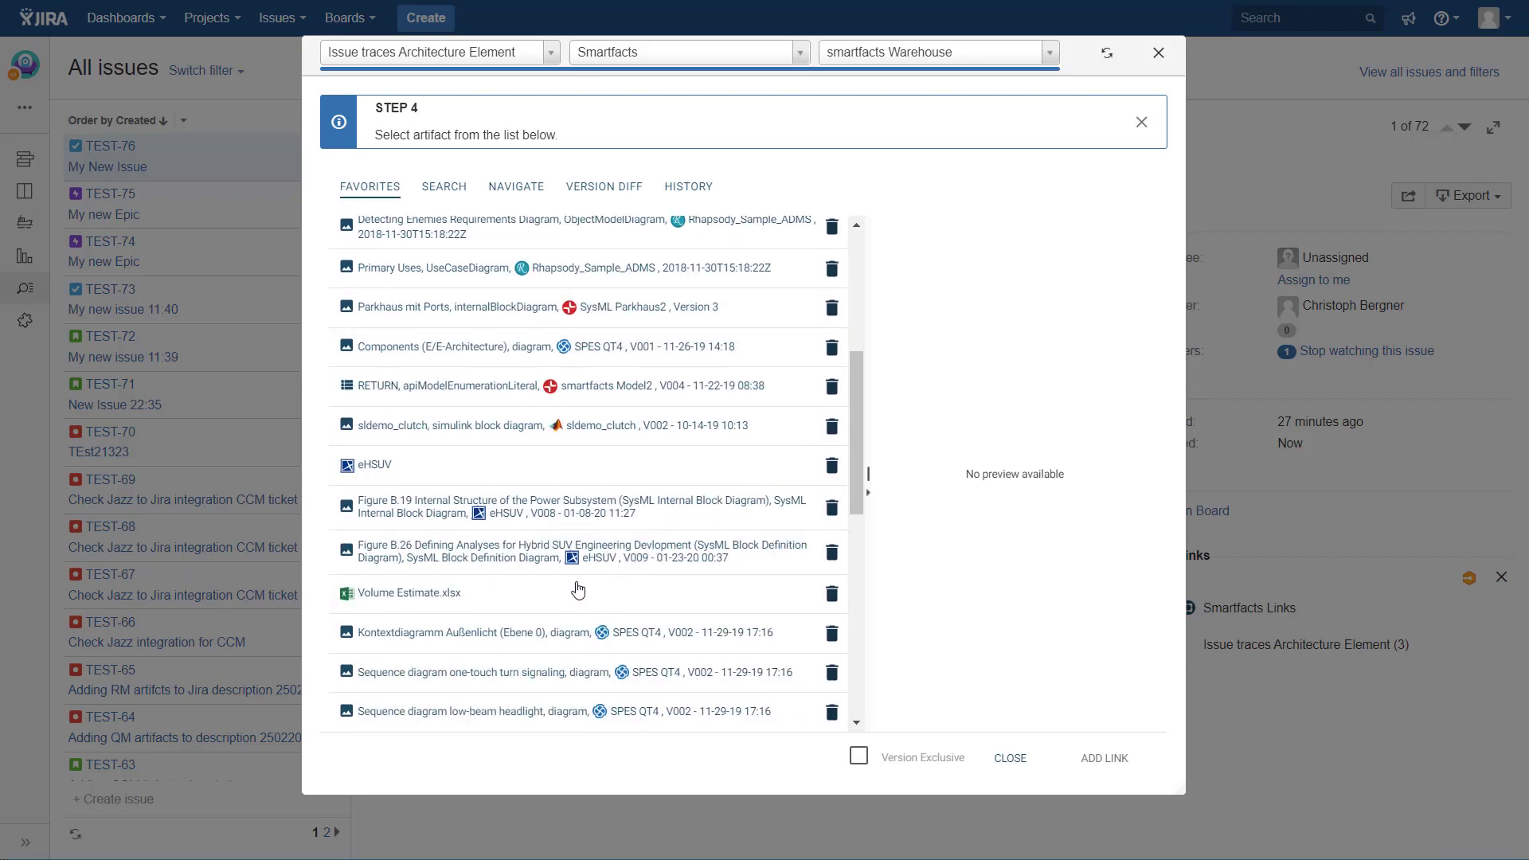
{"action": "left_click", "coordinate": [642, 561]}
{"action": "left_click", "coordinate": [1085, 758]}
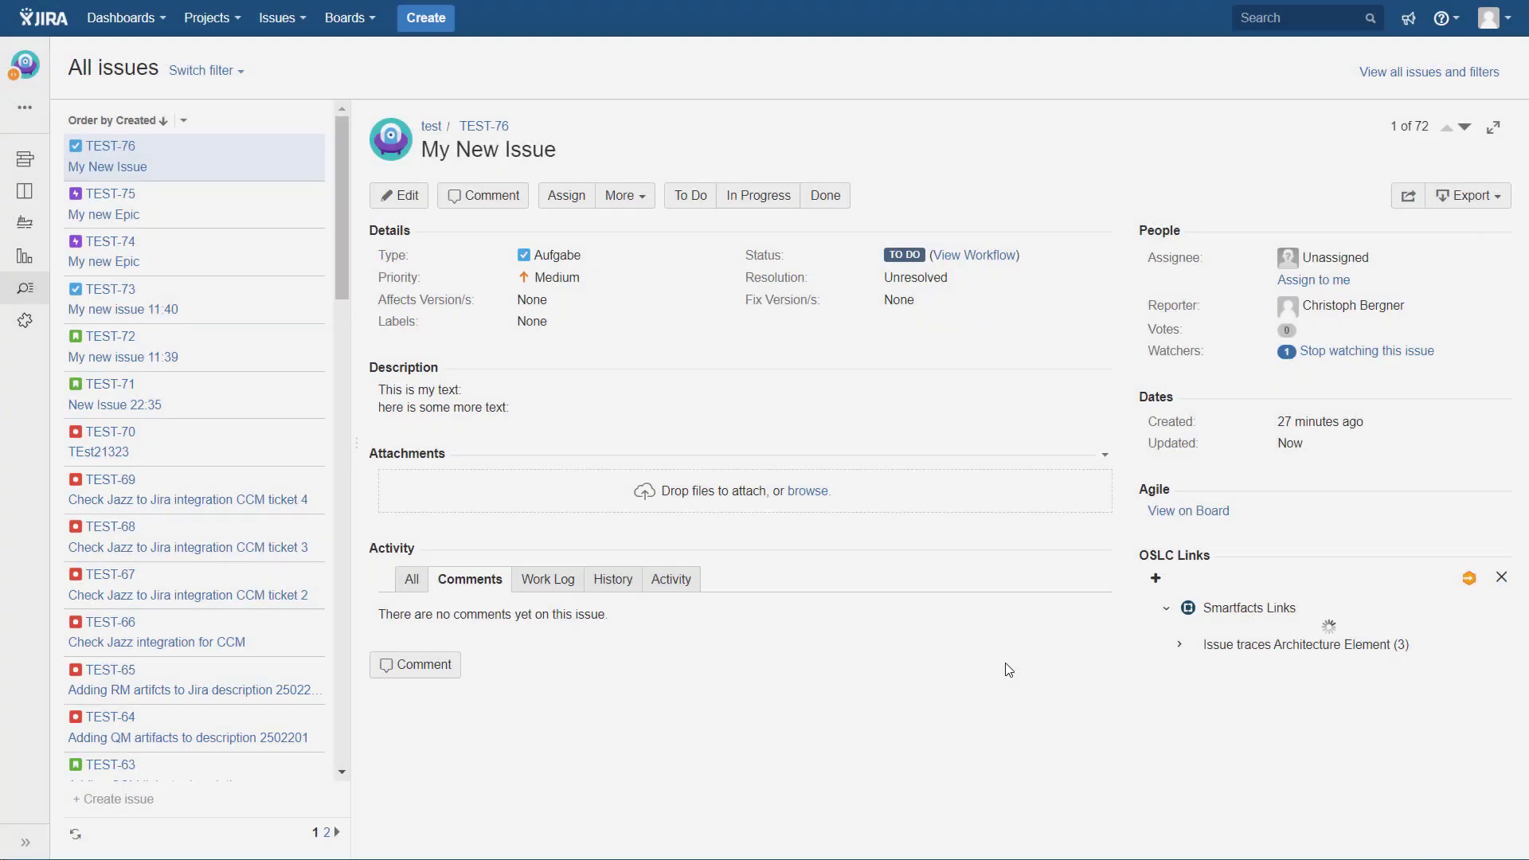
{"action": "left_click", "coordinate": [1181, 646]}
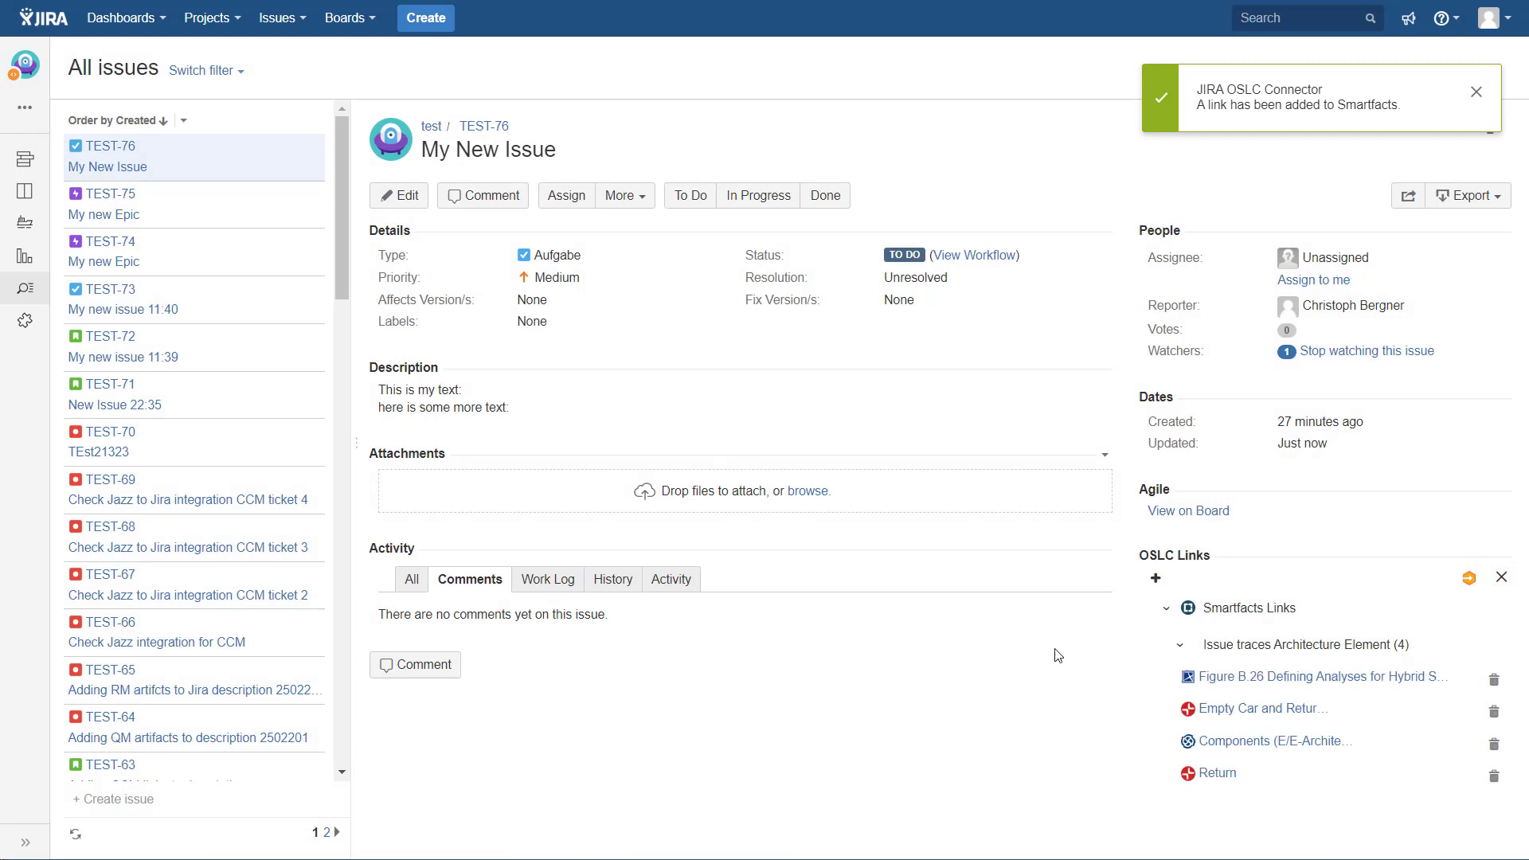
Preview Figure B.26, then zoom within the Components (E/E-Architecture) V002 diagram preview.
{"action": "mouse_move", "coordinate": [1224, 686]}
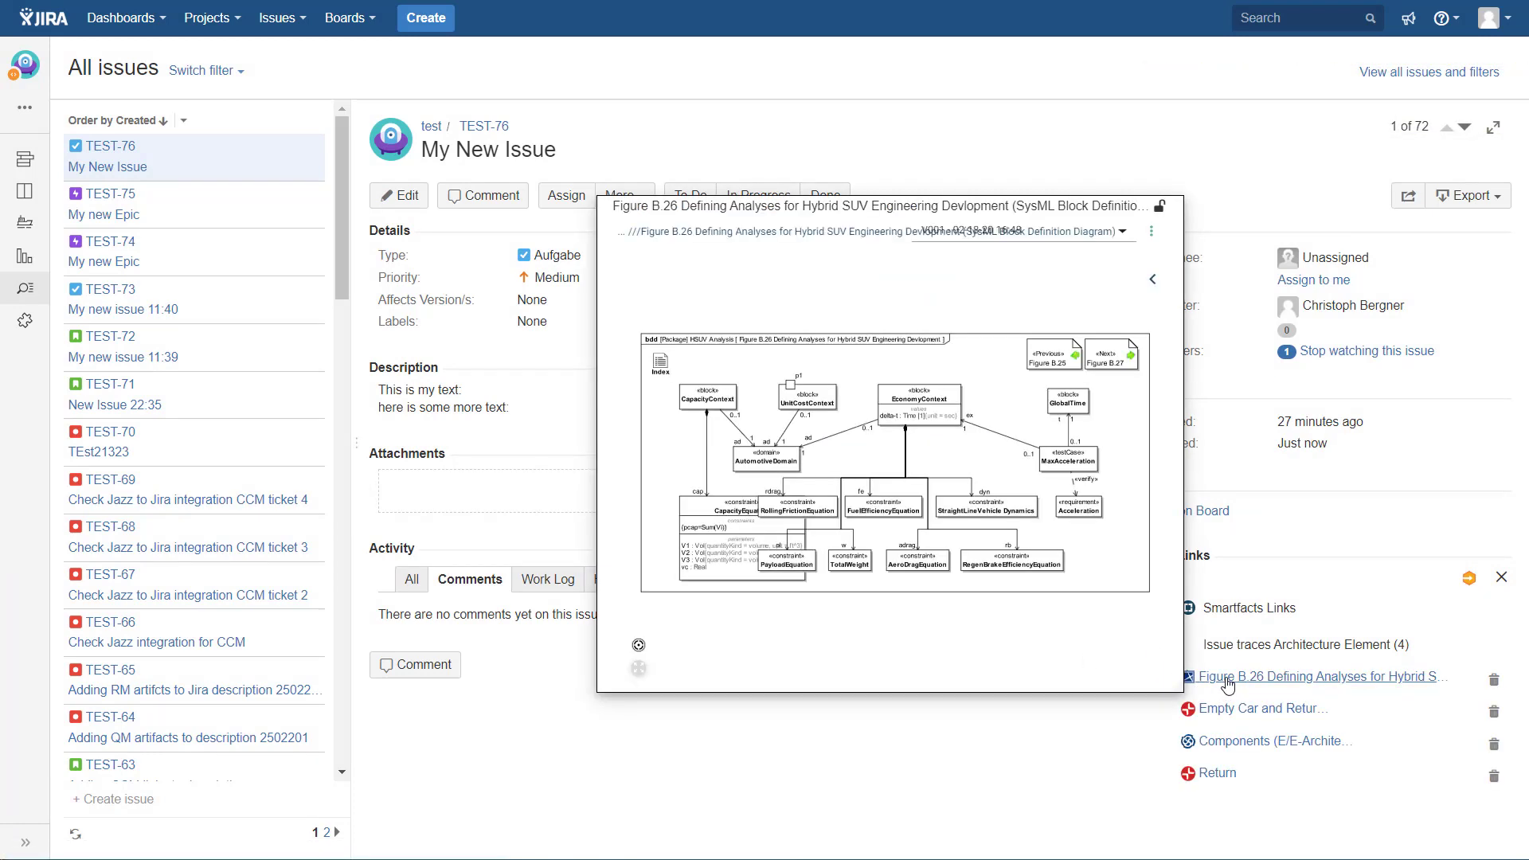
{"action": "mouse_move", "coordinate": [1236, 752]}
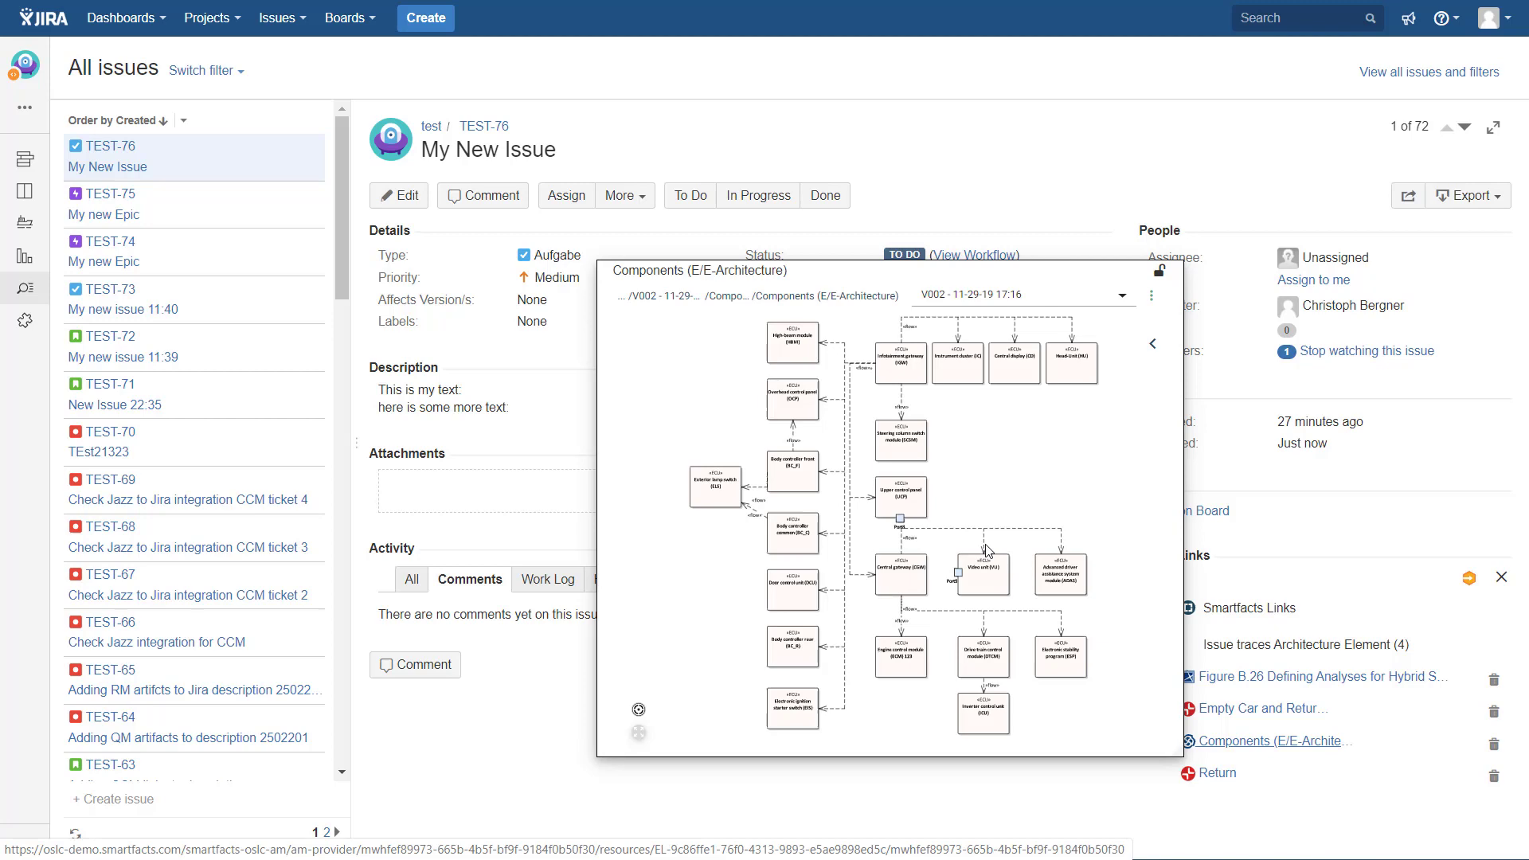
{"action": "scroll", "coordinate": [986, 549], "scroll_direction": "up", "scroll_amount": 5}
{"action": "scroll", "coordinate": [949, 532], "scroll_direction": "down", "scroll_amount": 3}
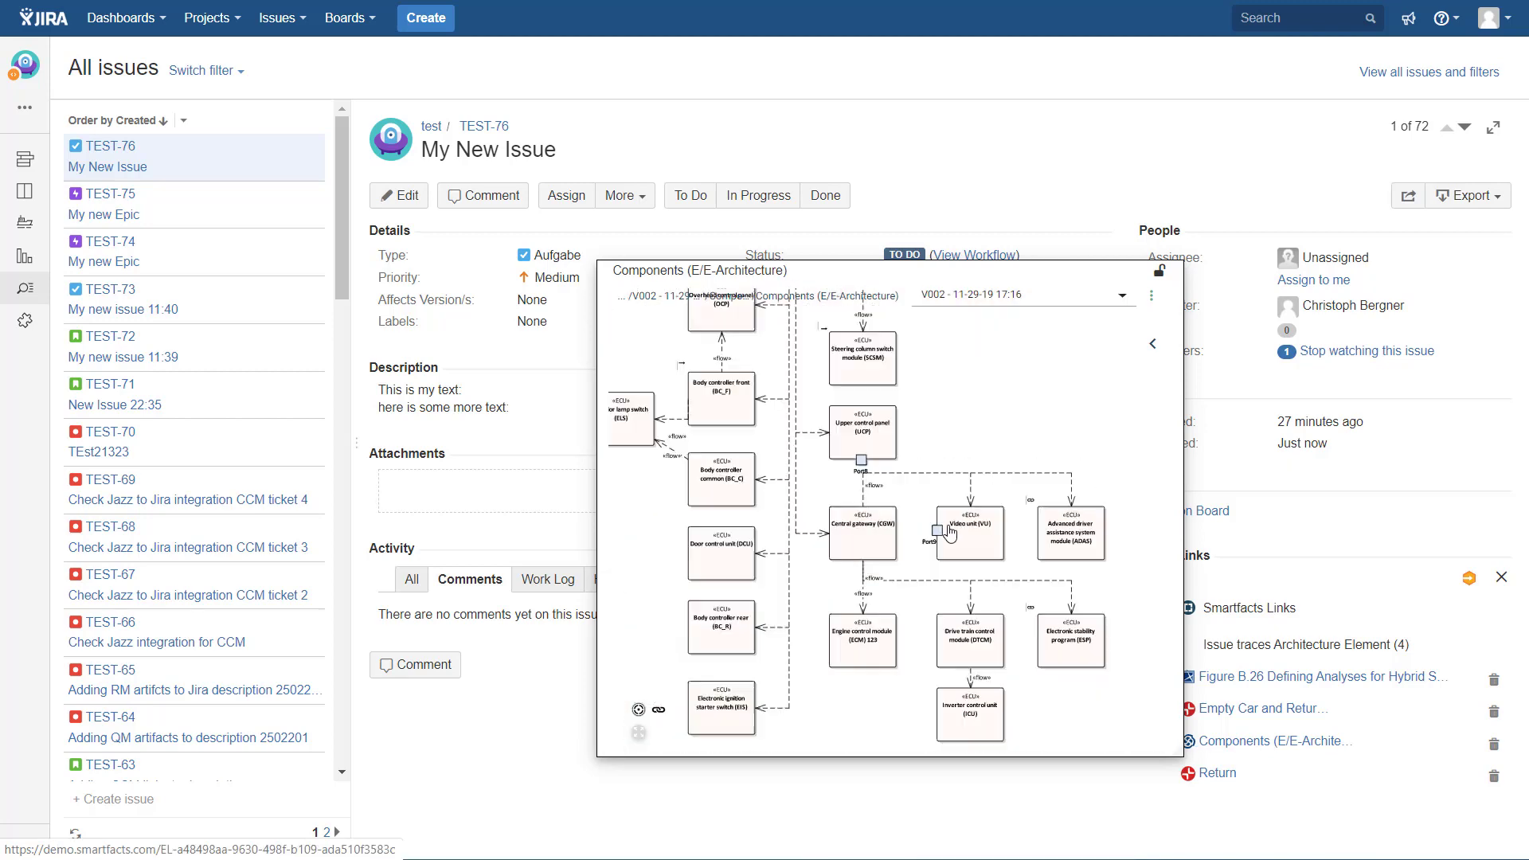
{"action": "scroll", "coordinate": [950, 532], "scroll_direction": "down", "scroll_amount": 2}
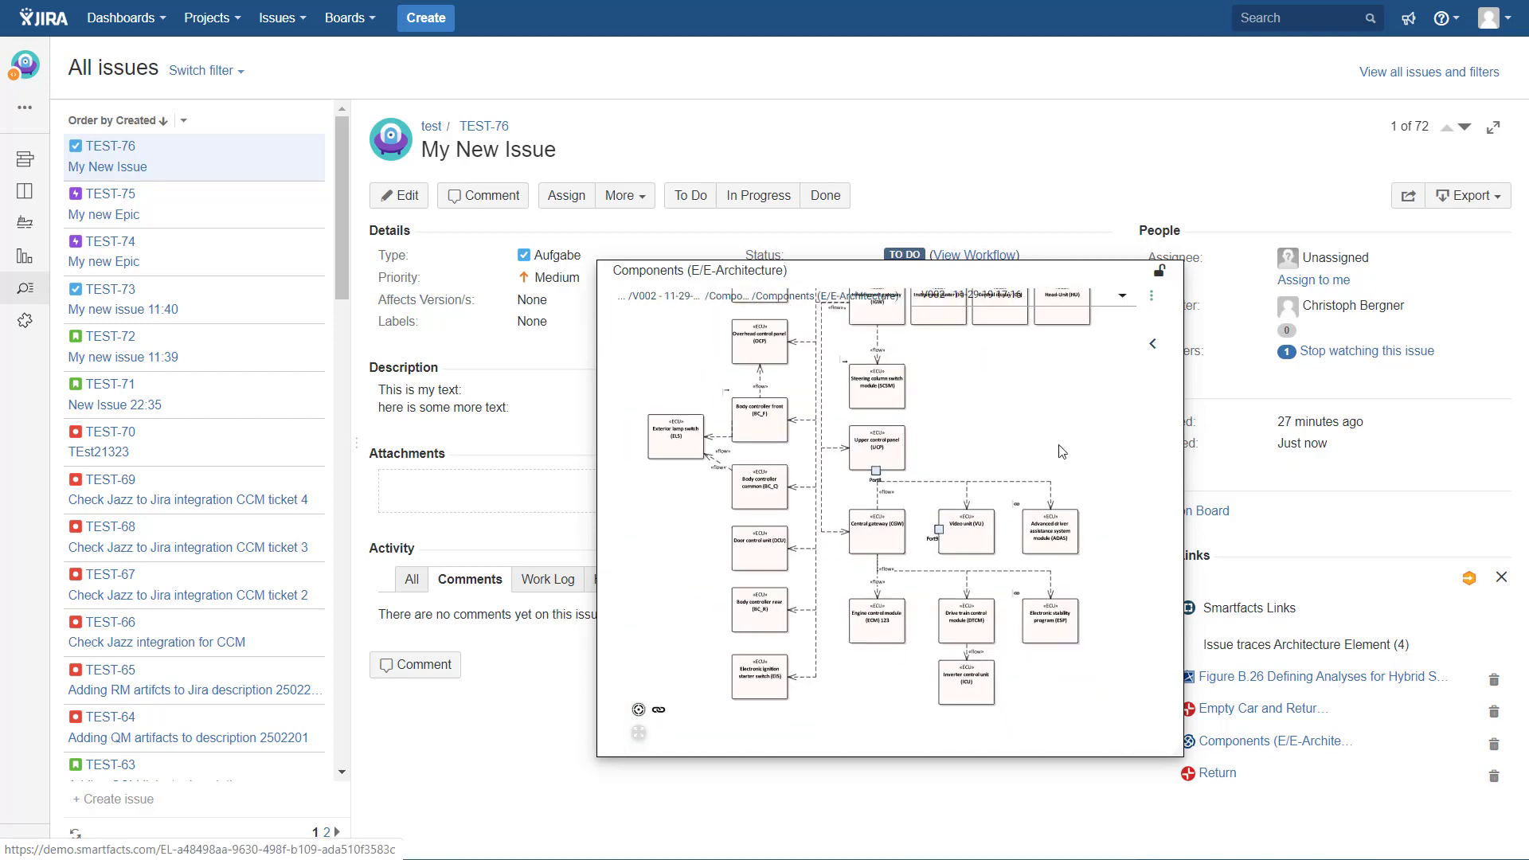
Switch the Components diagram preview to version V001, hide properties, and zoom to the full ECU layout.
{"action": "left_click", "coordinate": [1006, 375]}
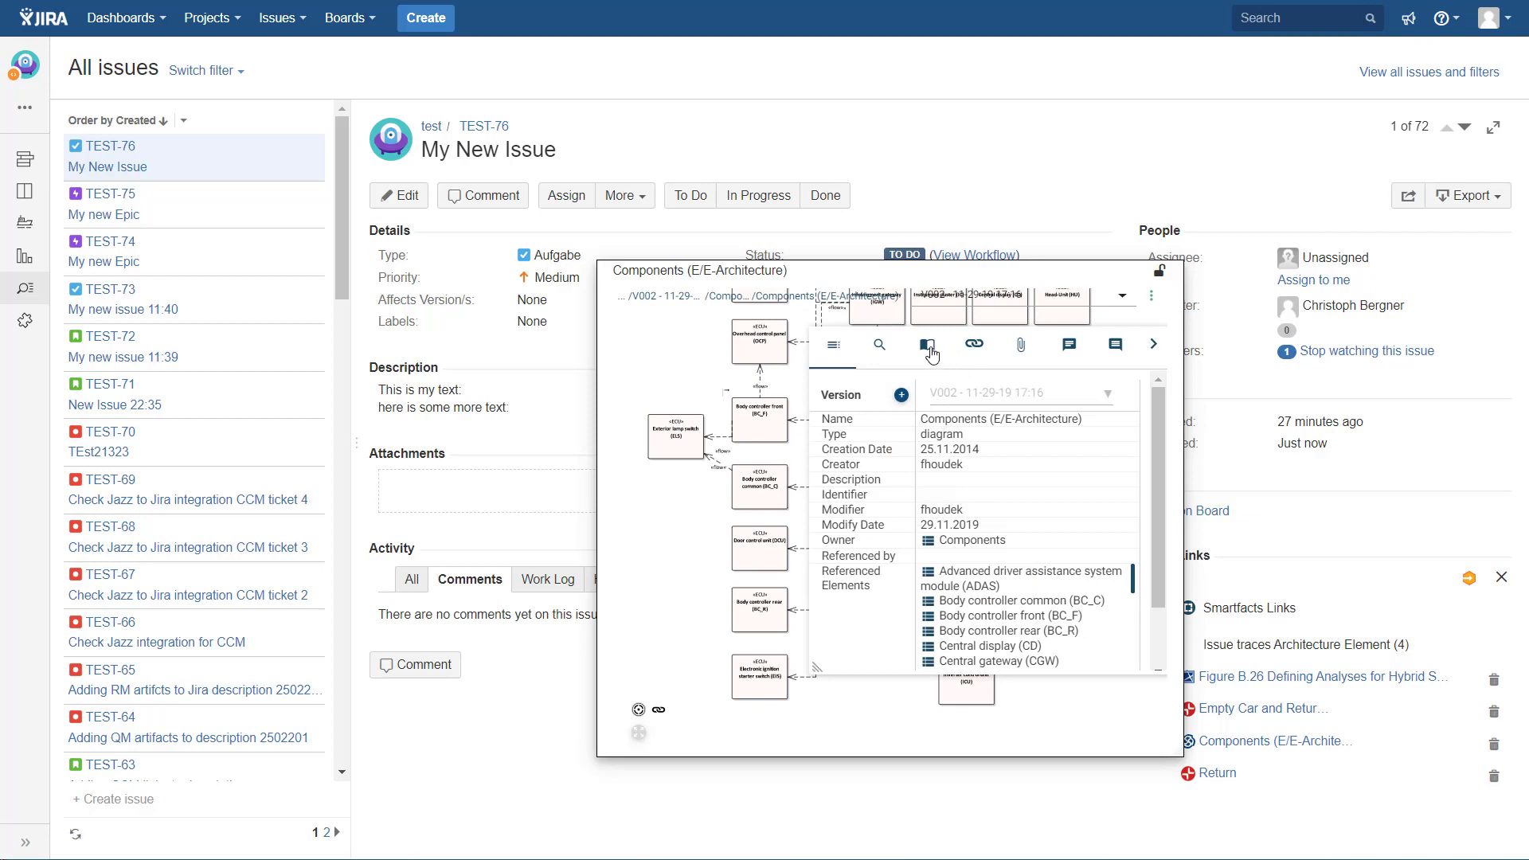
{"action": "left_click", "coordinate": [927, 349]}
{"action": "left_click", "coordinate": [978, 394]}
{"action": "left_click", "coordinate": [979, 434]}
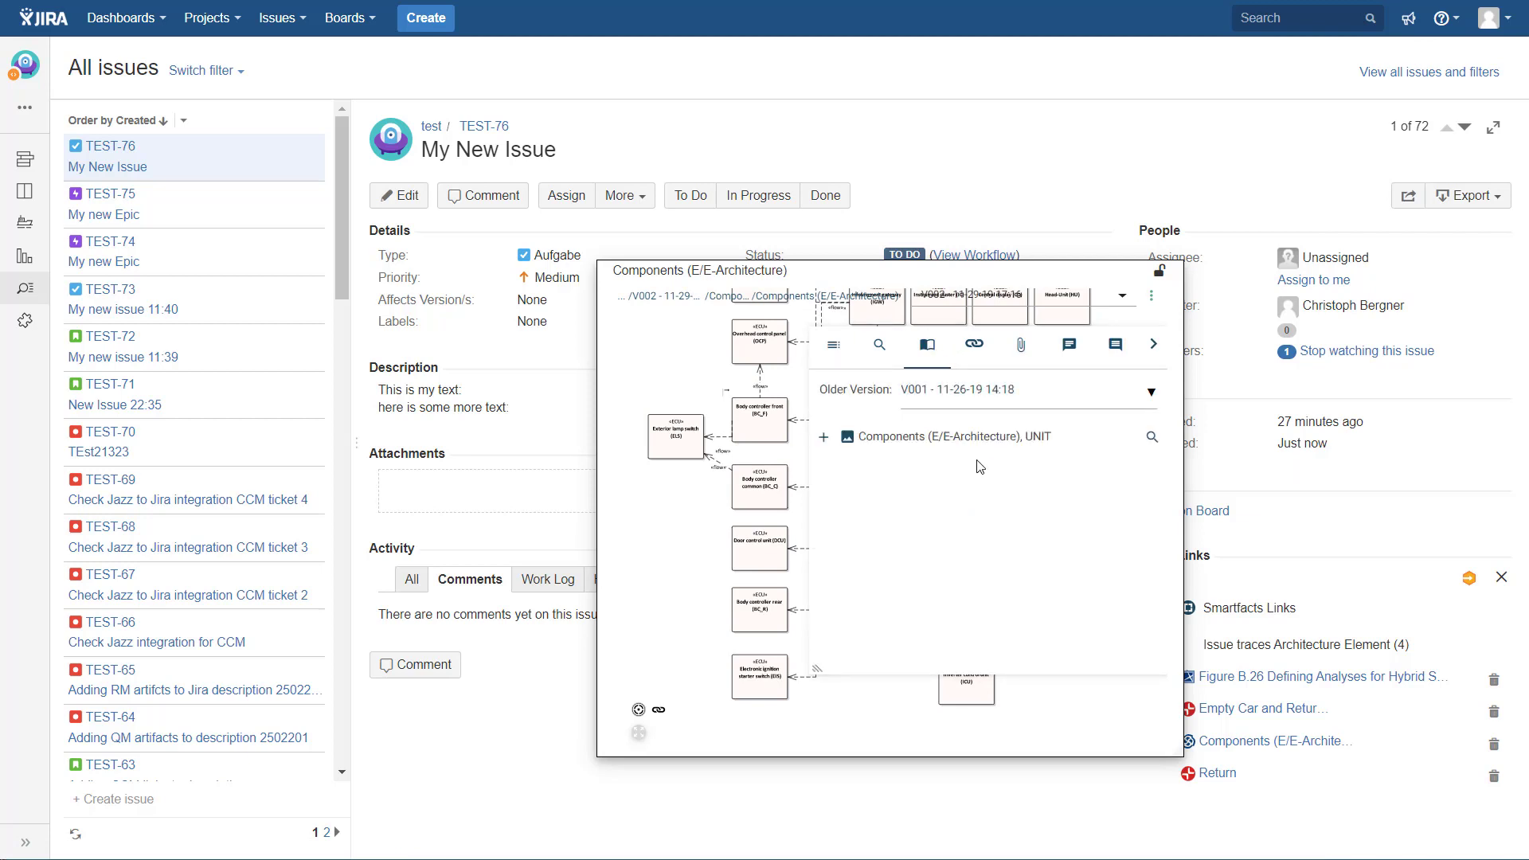
{"action": "left_click", "coordinate": [1152, 343]}
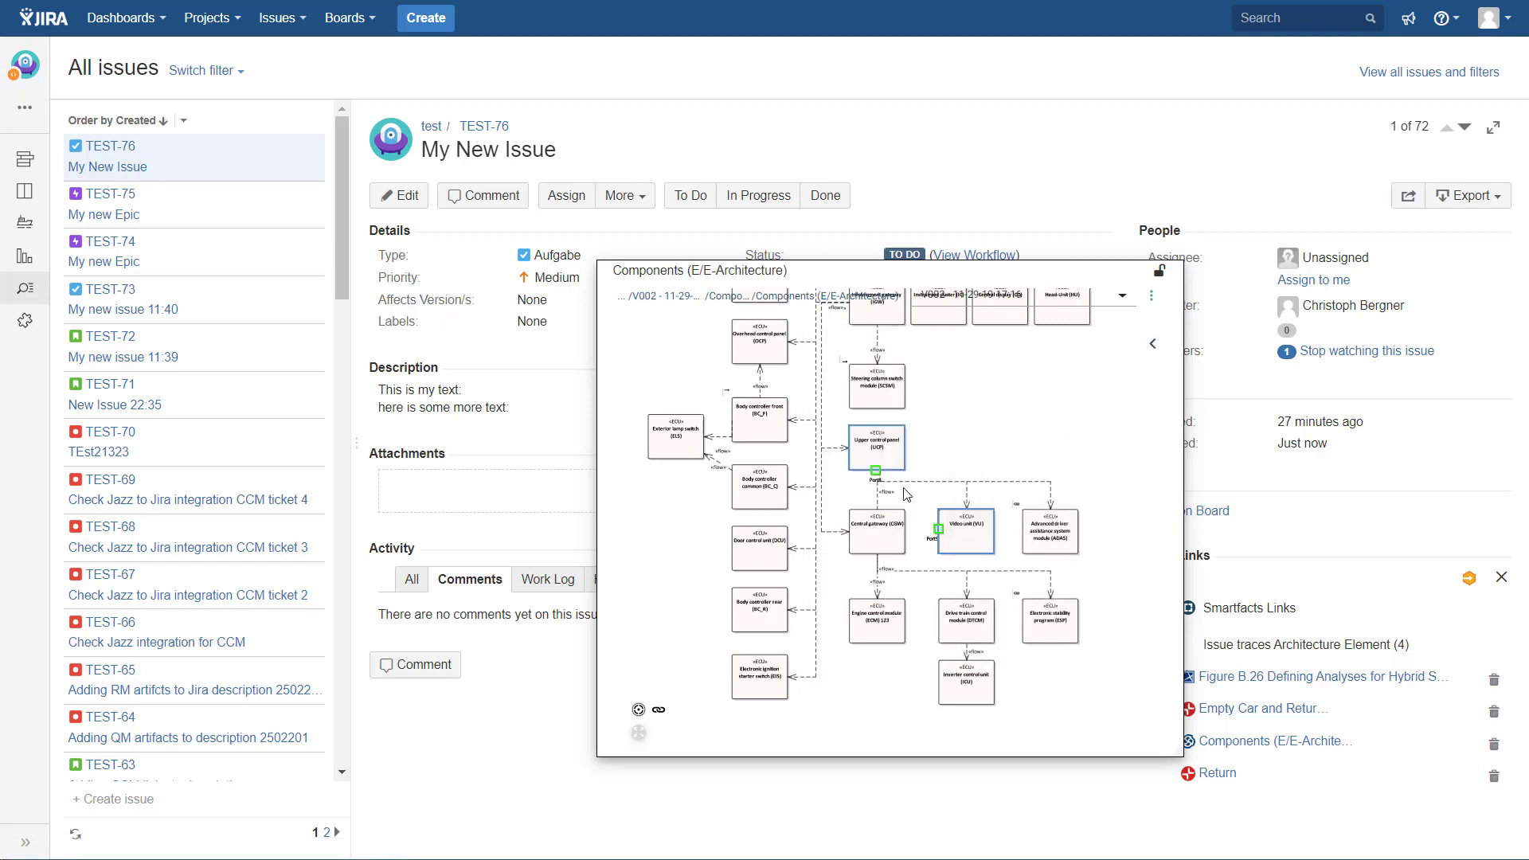
{"action": "scroll", "coordinate": [912, 494], "scroll_direction": "up", "scroll_amount": 3}
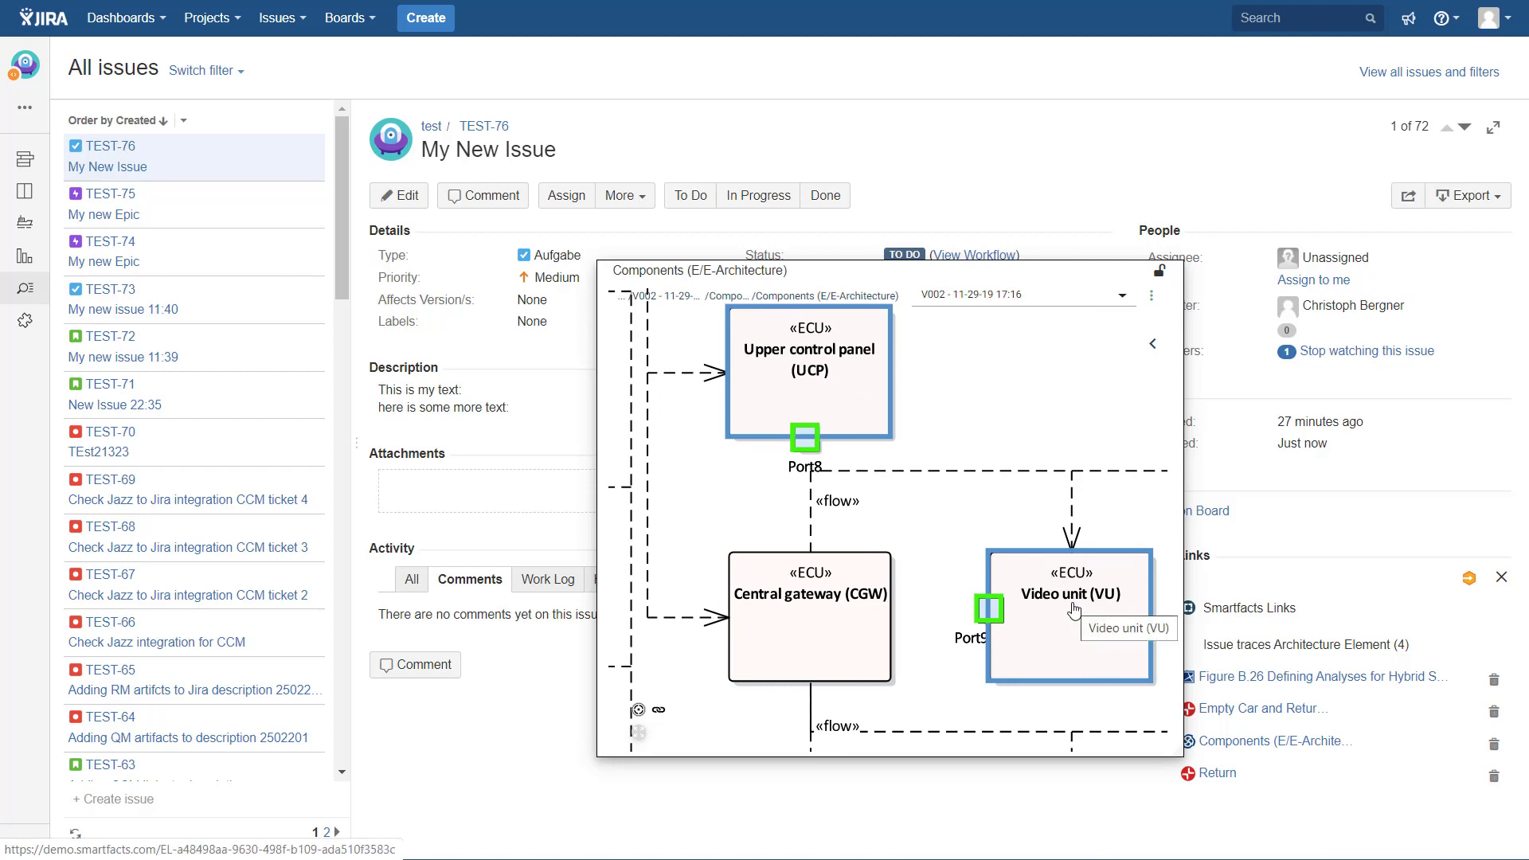
{"action": "scroll", "coordinate": [970, 488], "scroll_direction": "down", "scroll_amount": 5}
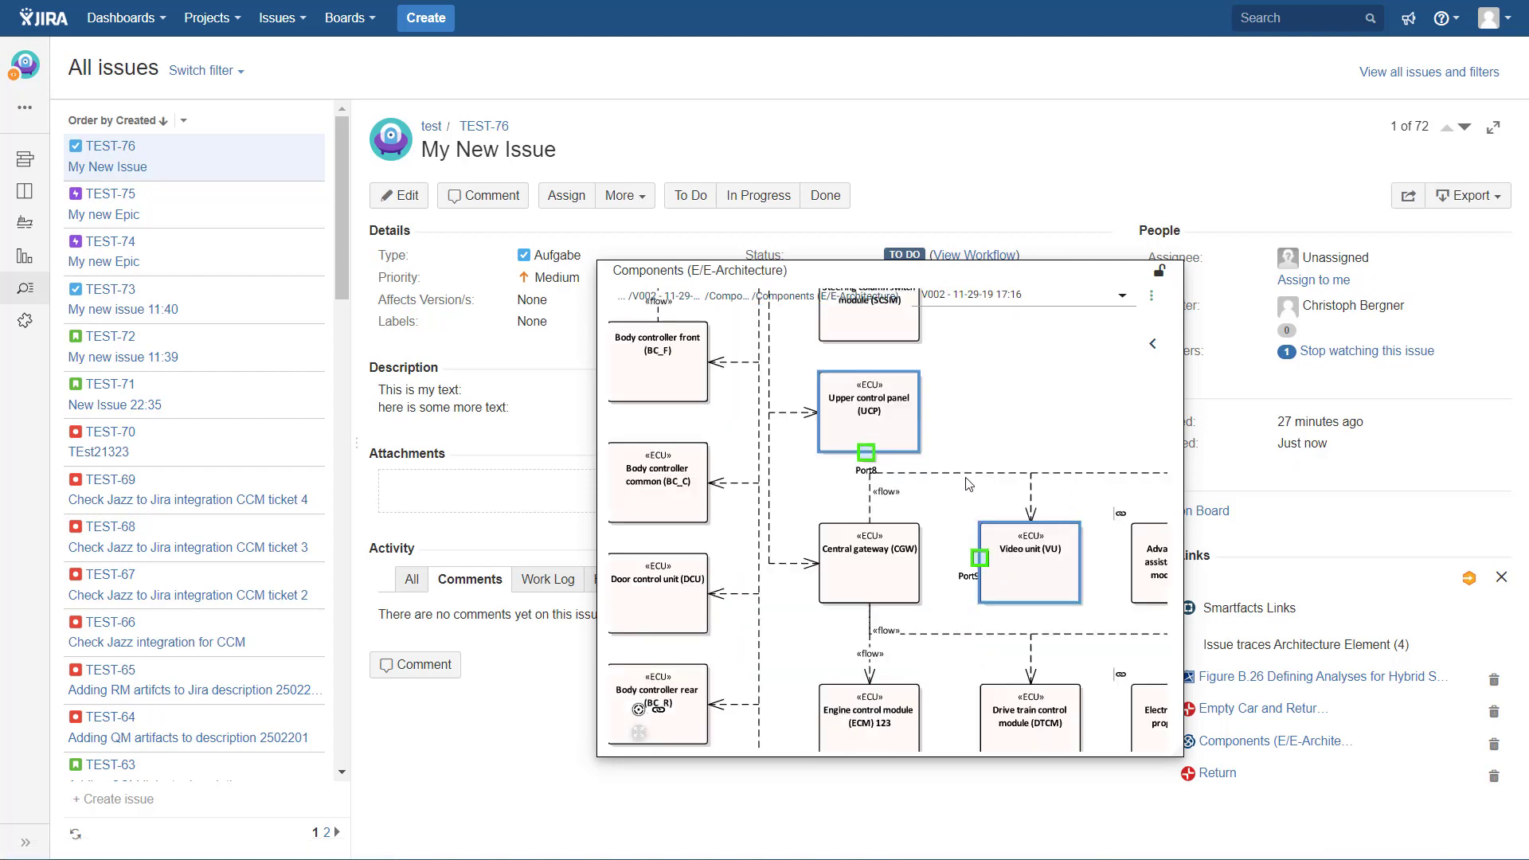
{"action": "scroll", "coordinate": [983, 490], "scroll_direction": "down", "scroll_amount": 2}
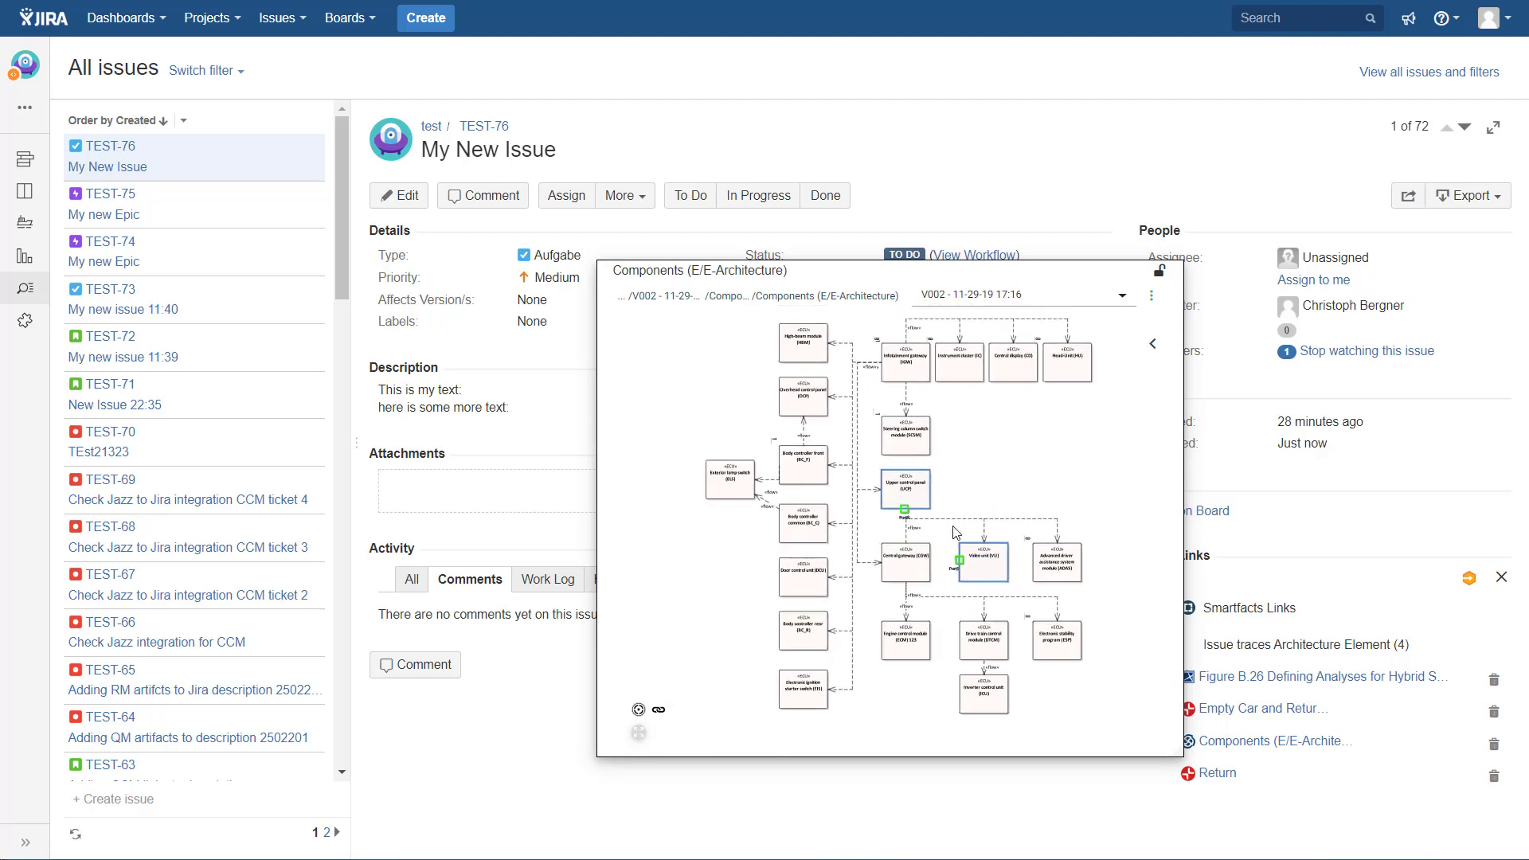
Pan the Components diagram preview slightly before letting the popup close.
{"action": "left_click_drag", "start_coordinate": [989, 506], "coordinate": [963, 514]}
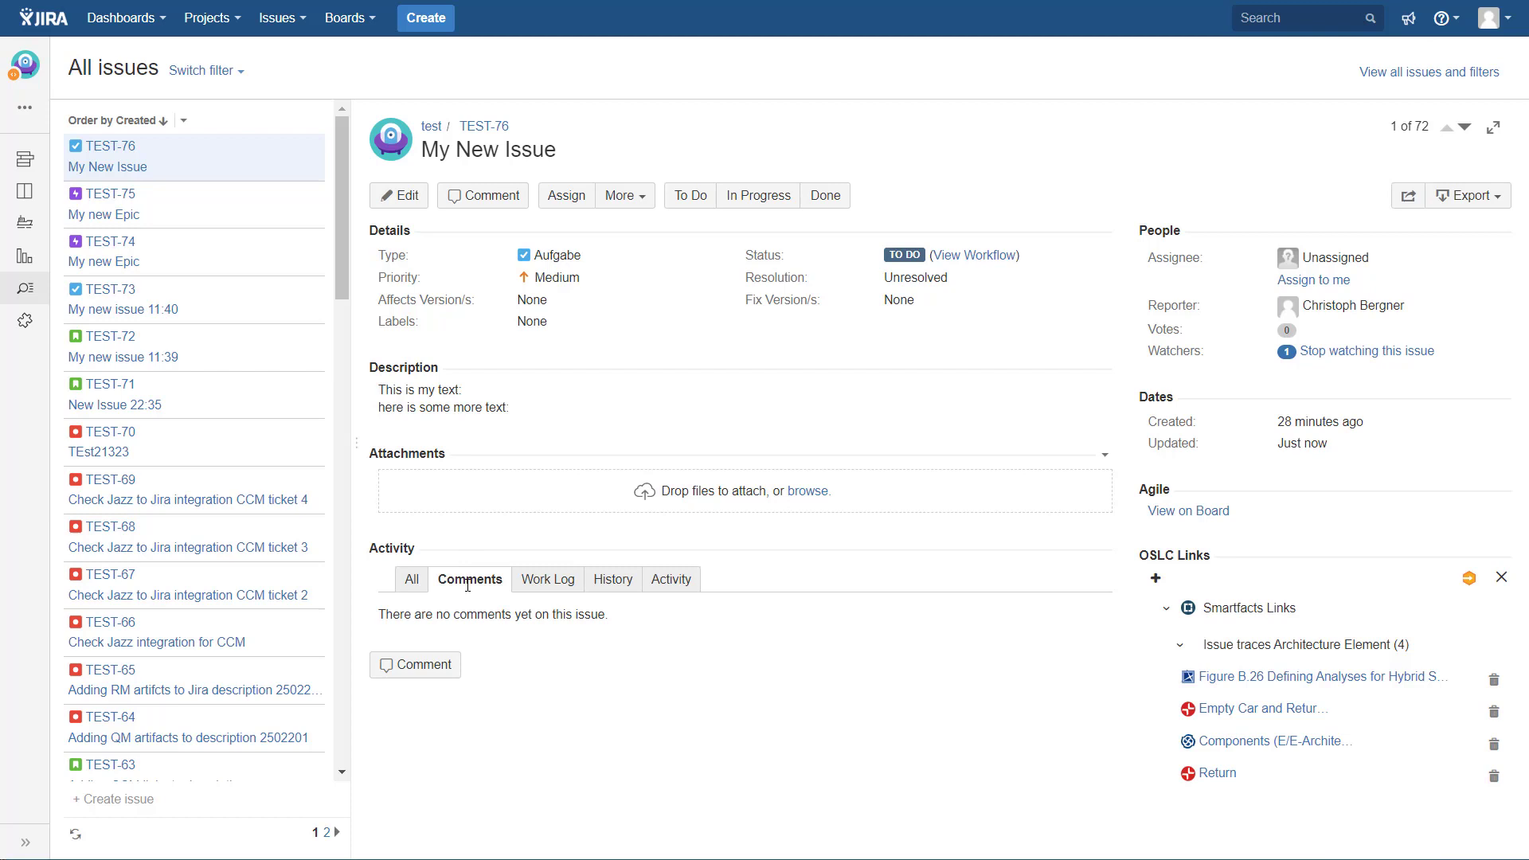
Start editing the description and open the OSLC link picker in NAVIGATE mode.
{"action": "left_click", "coordinate": [529, 397]}
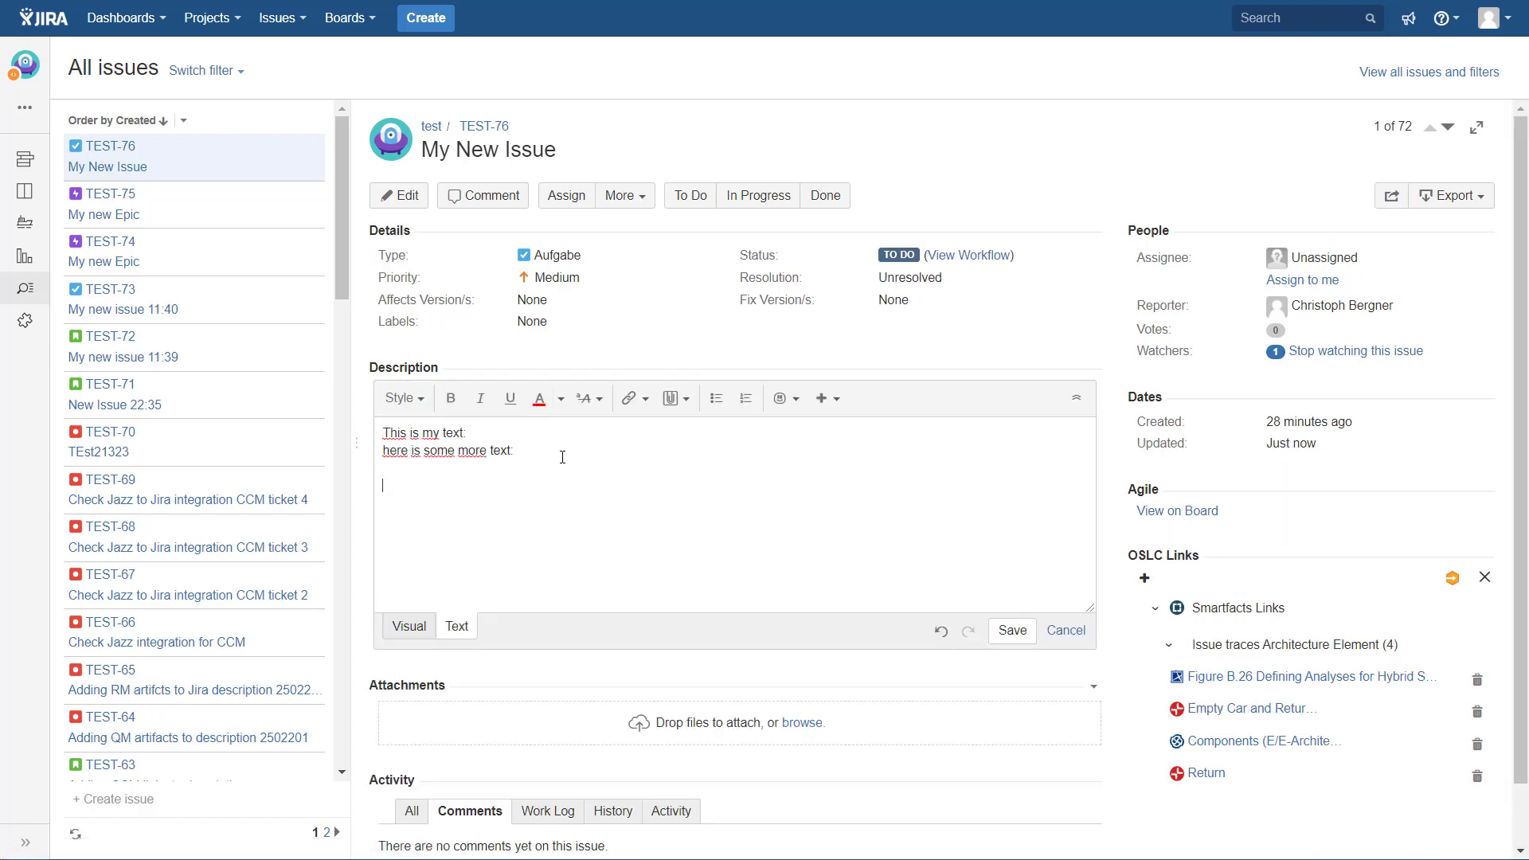
{"action": "left_click", "coordinate": [642, 398]}
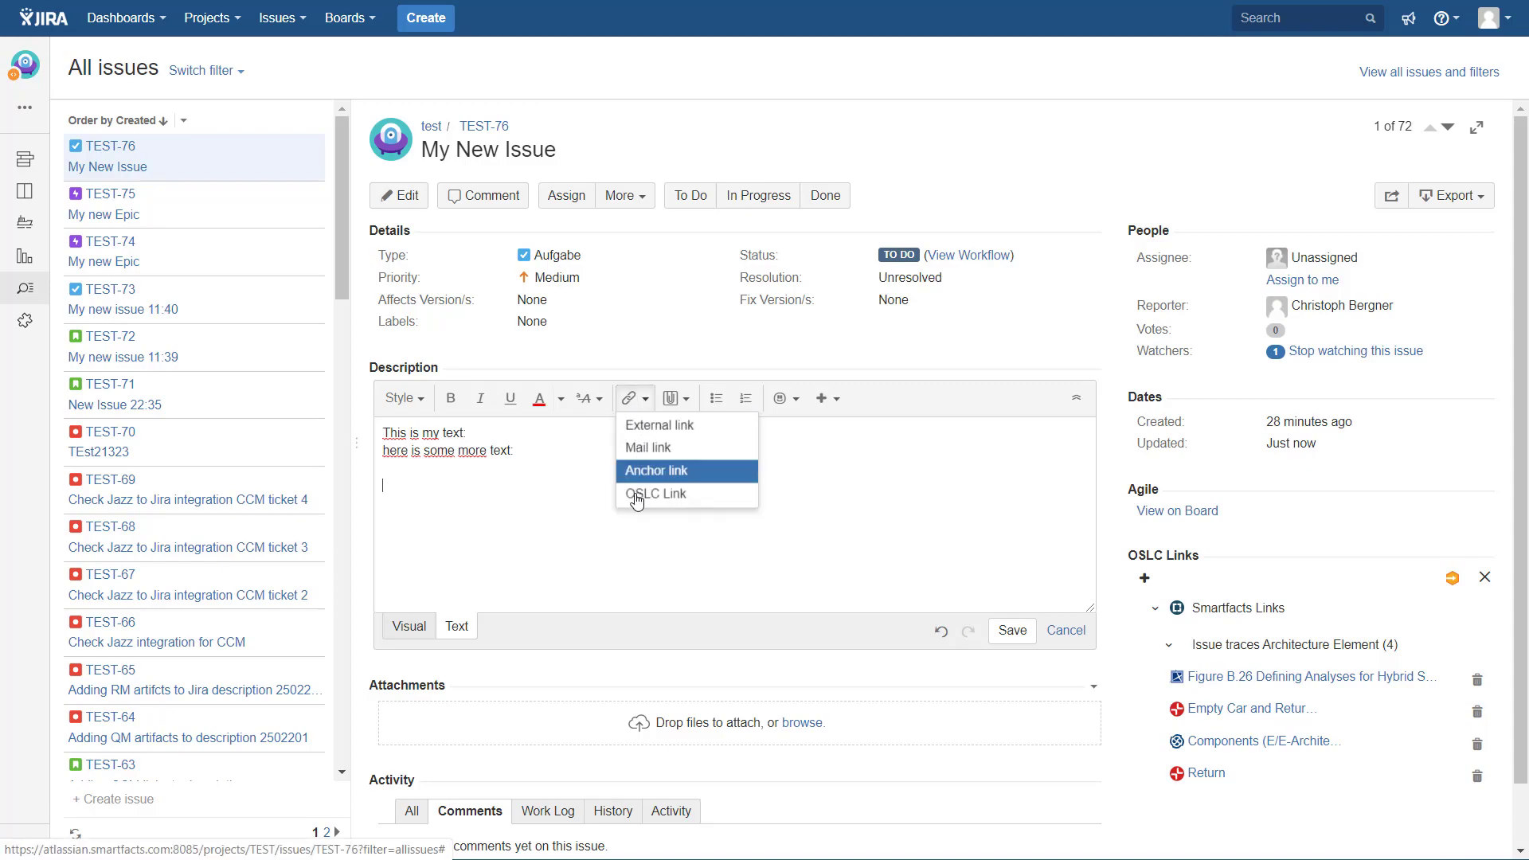
{"action": "left_click", "coordinate": [649, 494]}
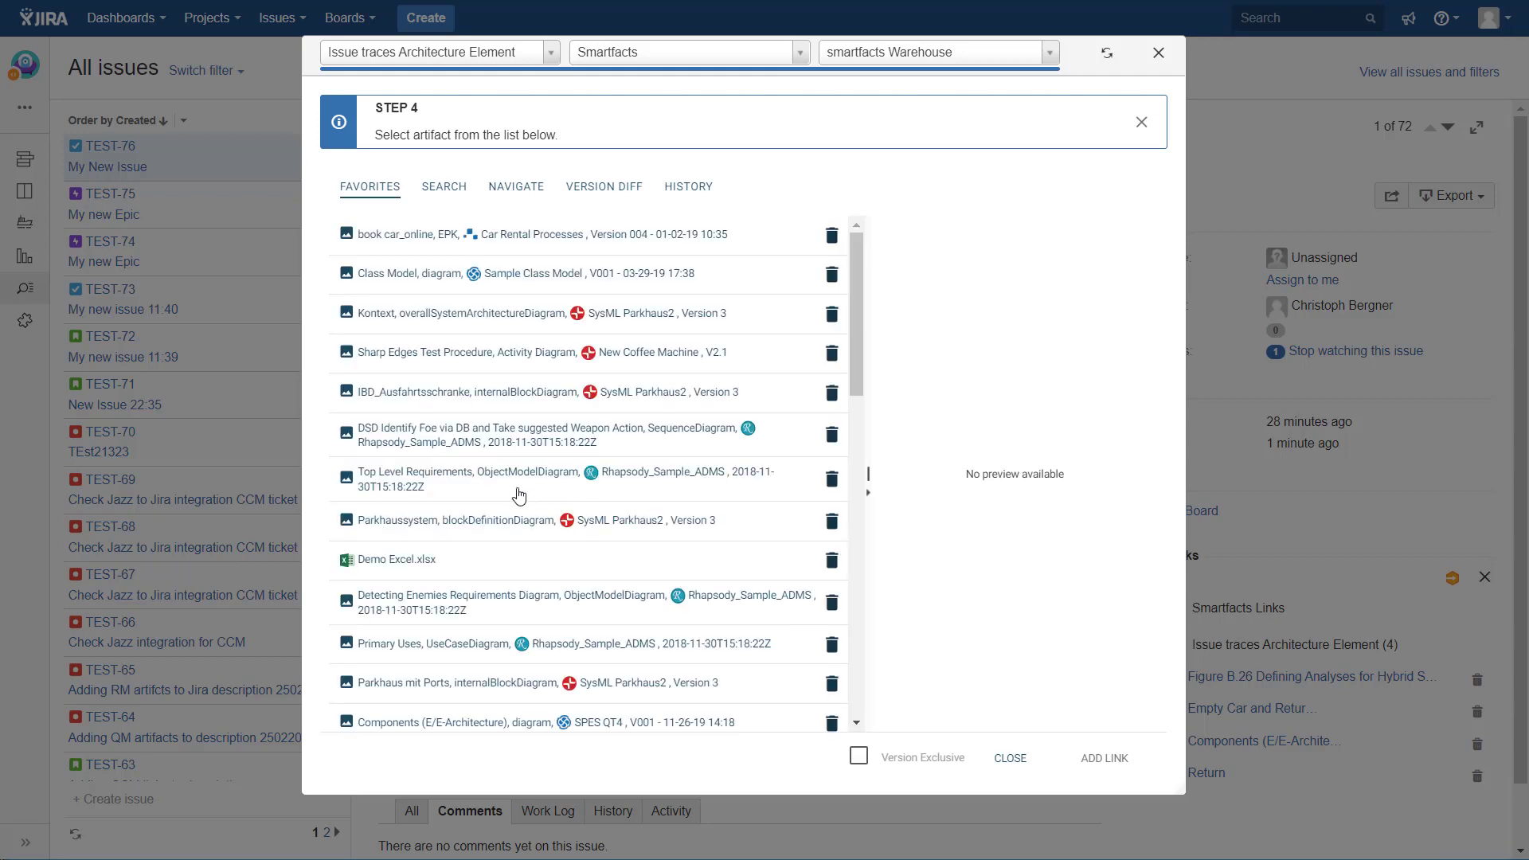
{"action": "left_click", "coordinate": [515, 189]}
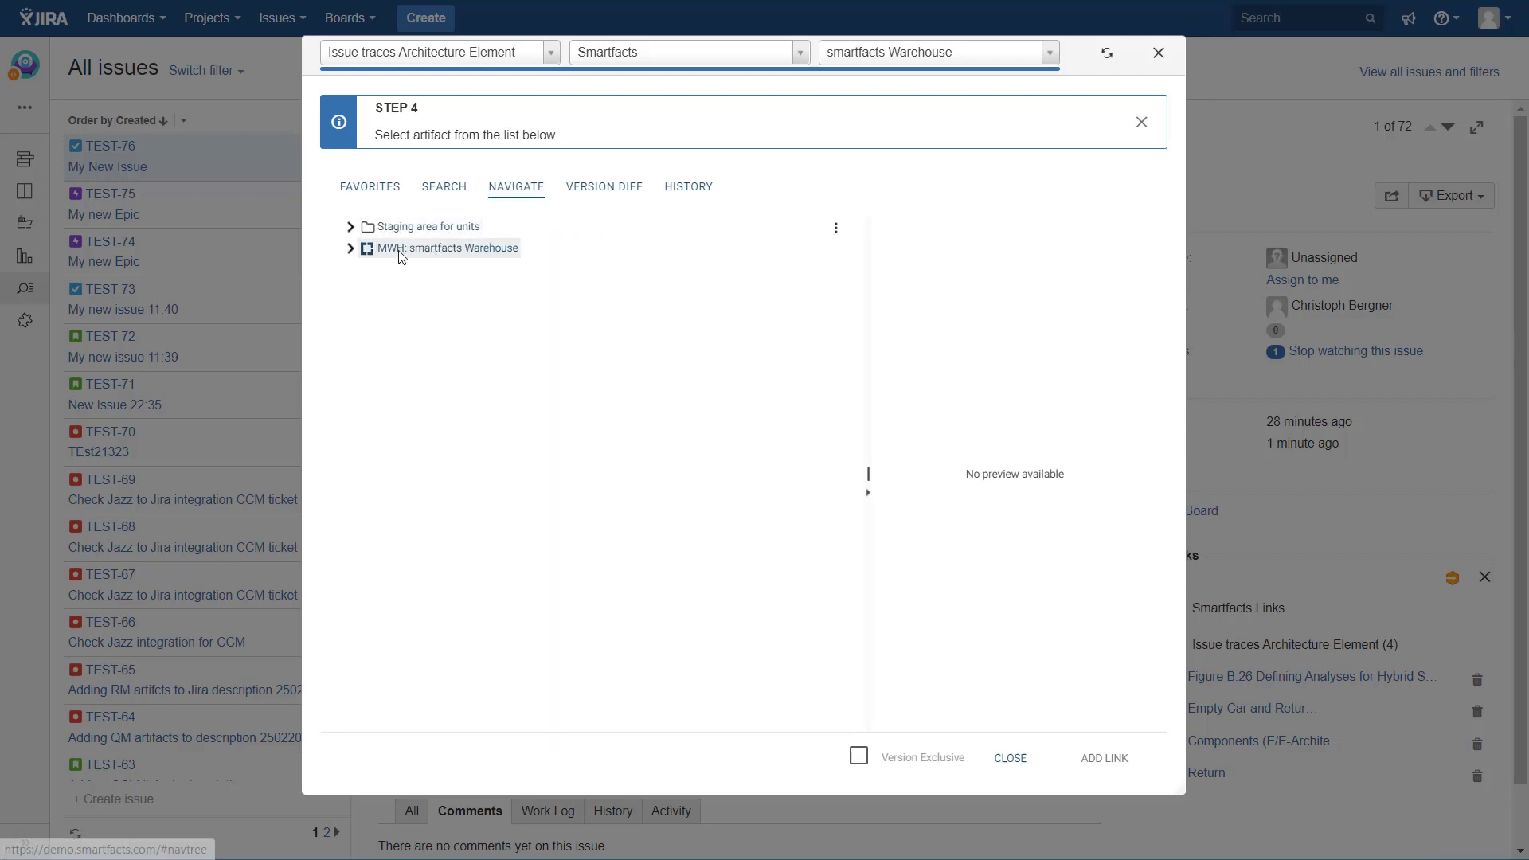
Link the Innovator for Business Analysts diagram from Warehouse > Tutorial > Rental Car > Rental Car Company.
{"action": "left_click", "coordinate": [350, 248]}
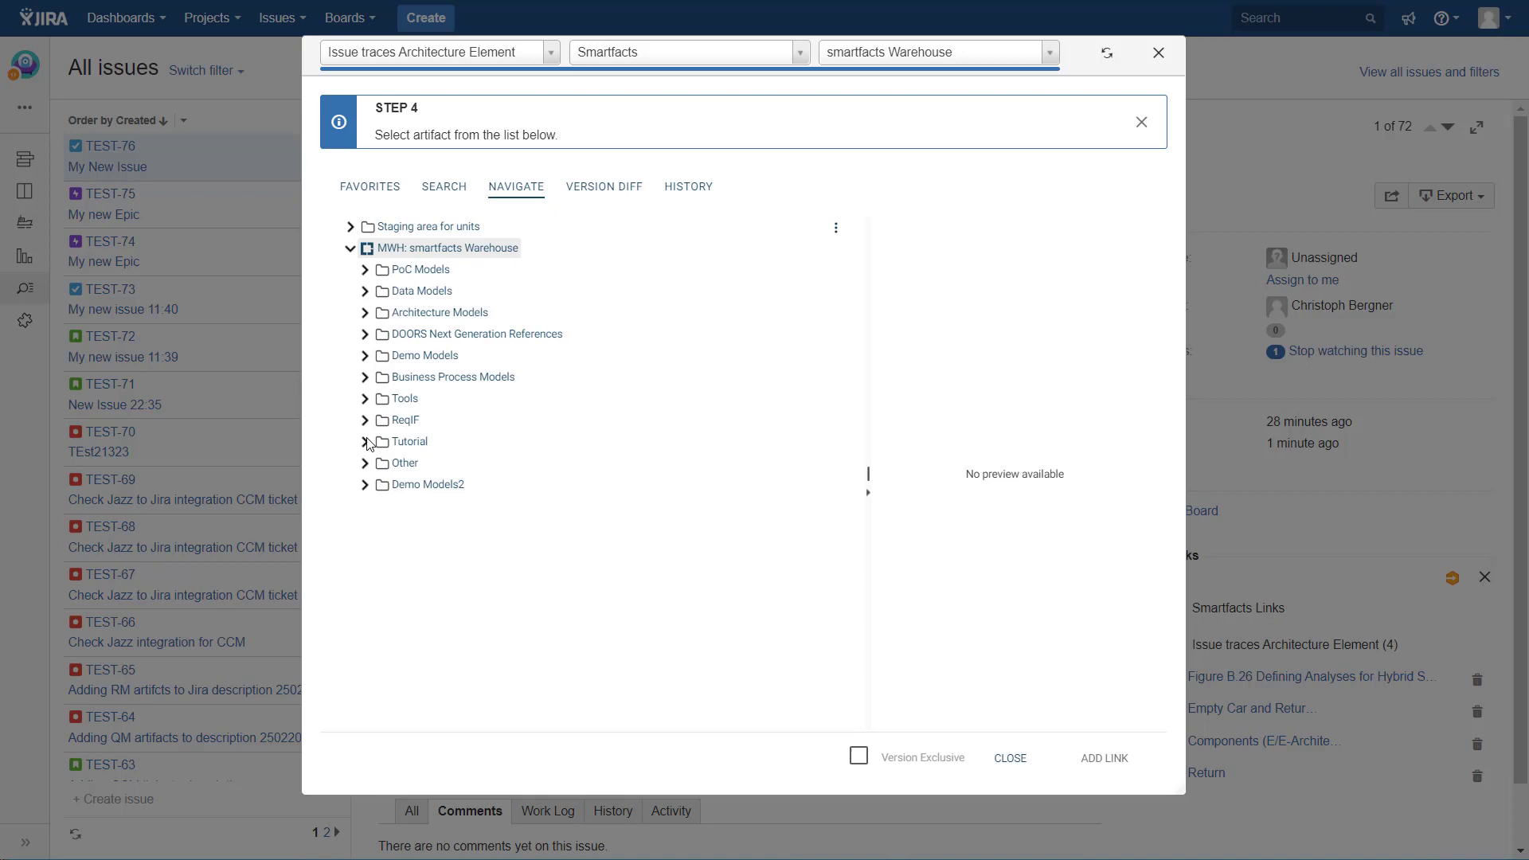
{"action": "left_click", "coordinate": [365, 441]}
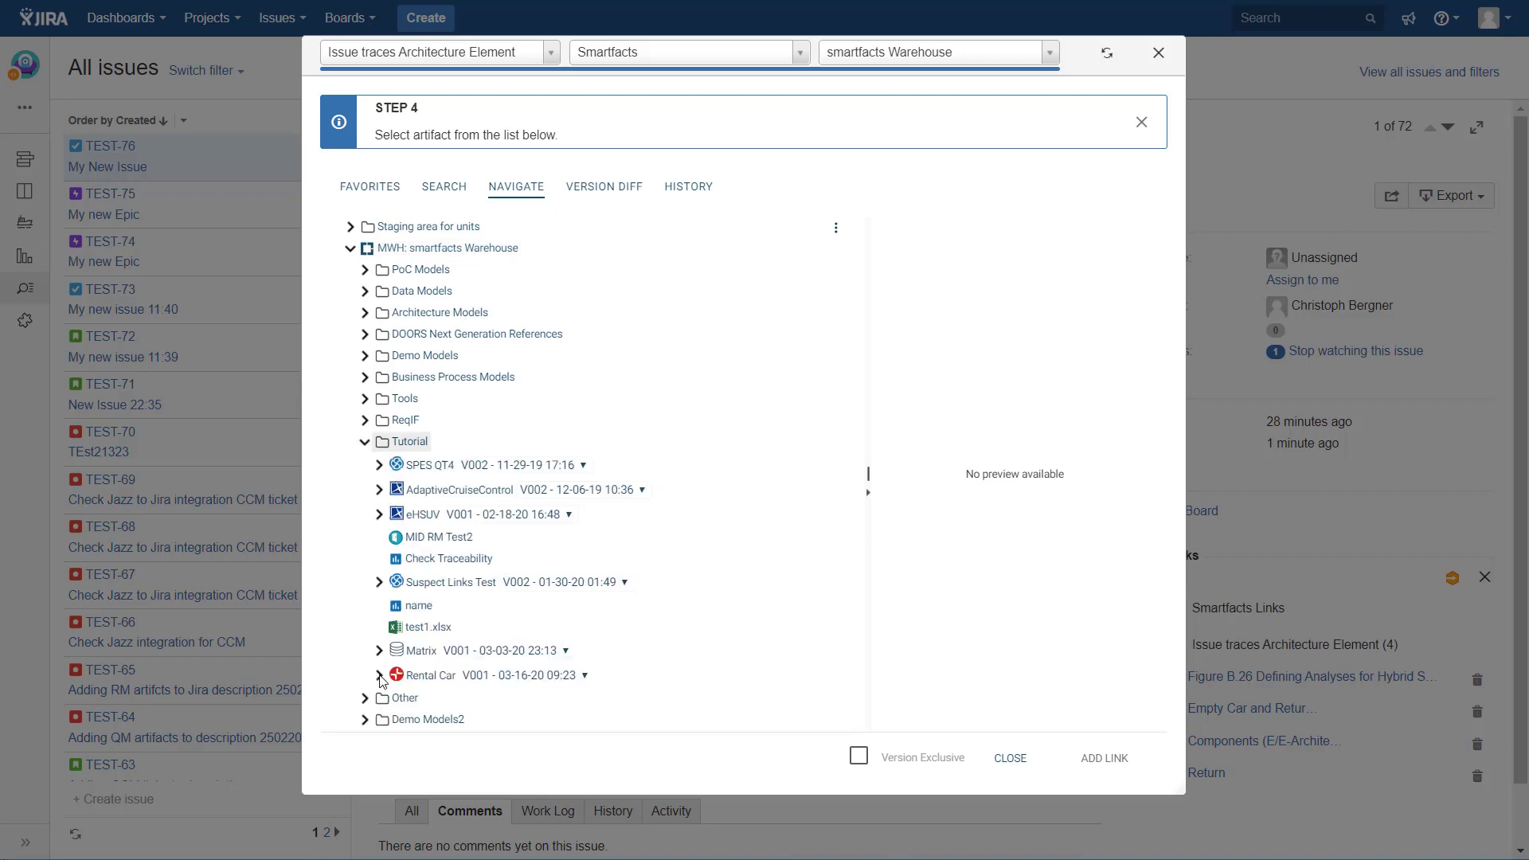
{"action": "left_click", "coordinate": [380, 676]}
{"action": "scroll", "coordinate": [382, 677], "scroll_direction": "down", "scroll_amount": 2}
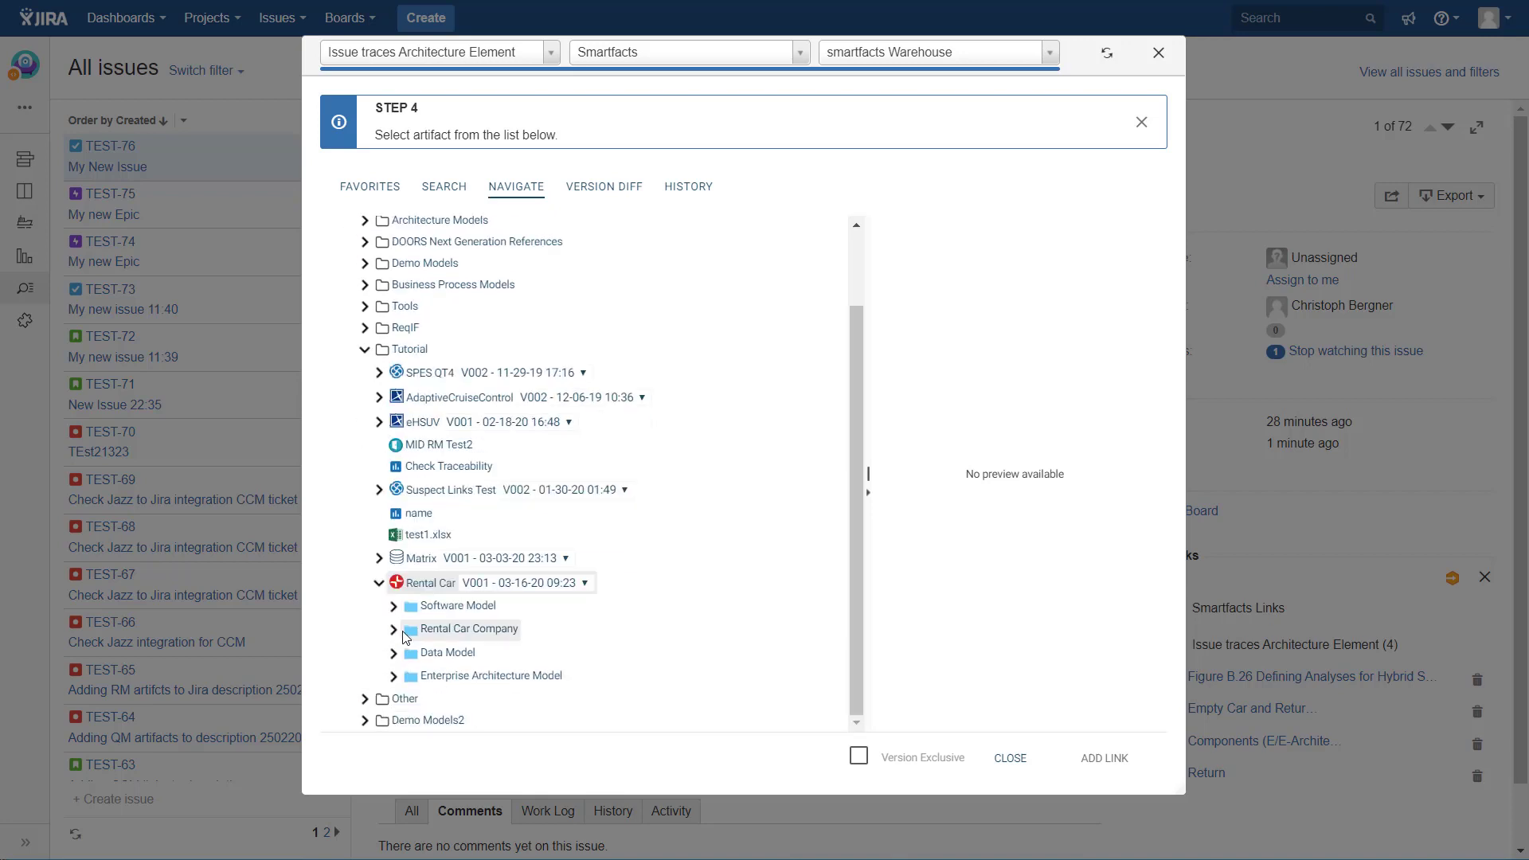
{"action": "left_click", "coordinate": [398, 631]}
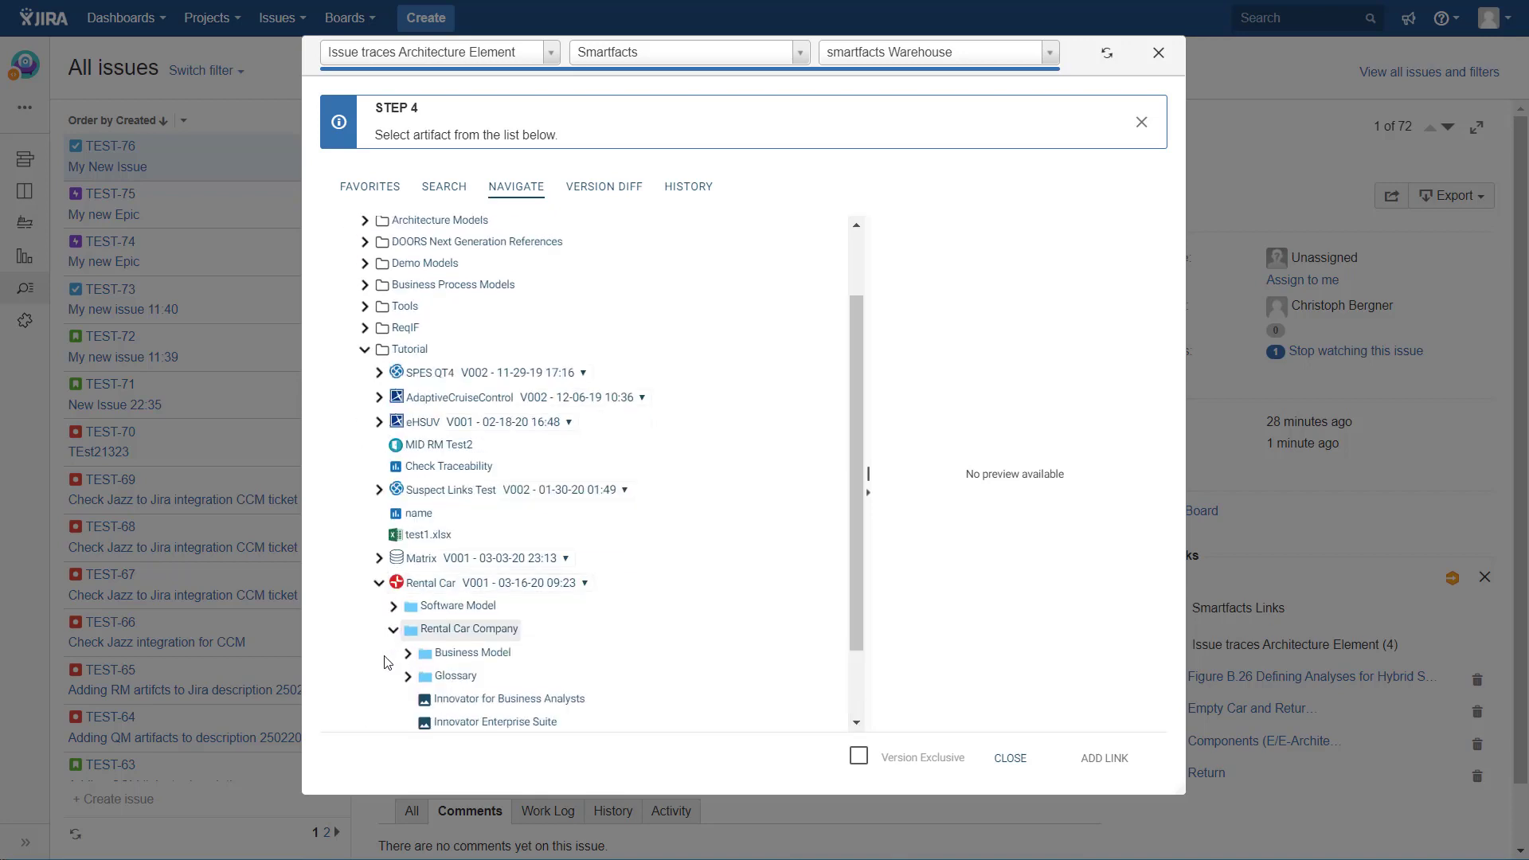
{"action": "left_click", "coordinate": [637, 704]}
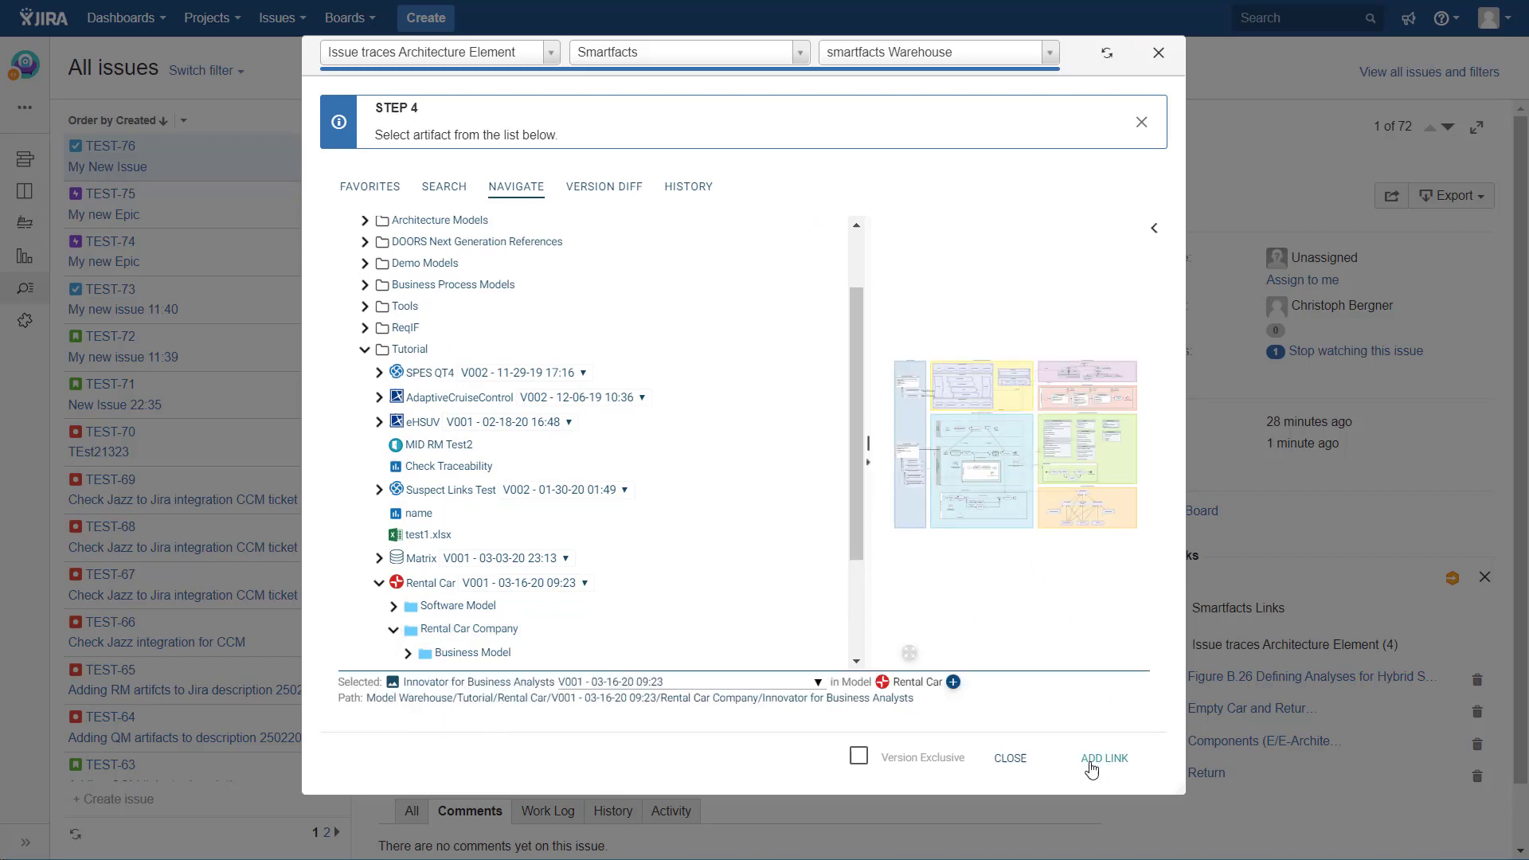
{"action": "scroll", "coordinate": [1040, 451], "scroll_direction": "up", "scroll_amount": 3}
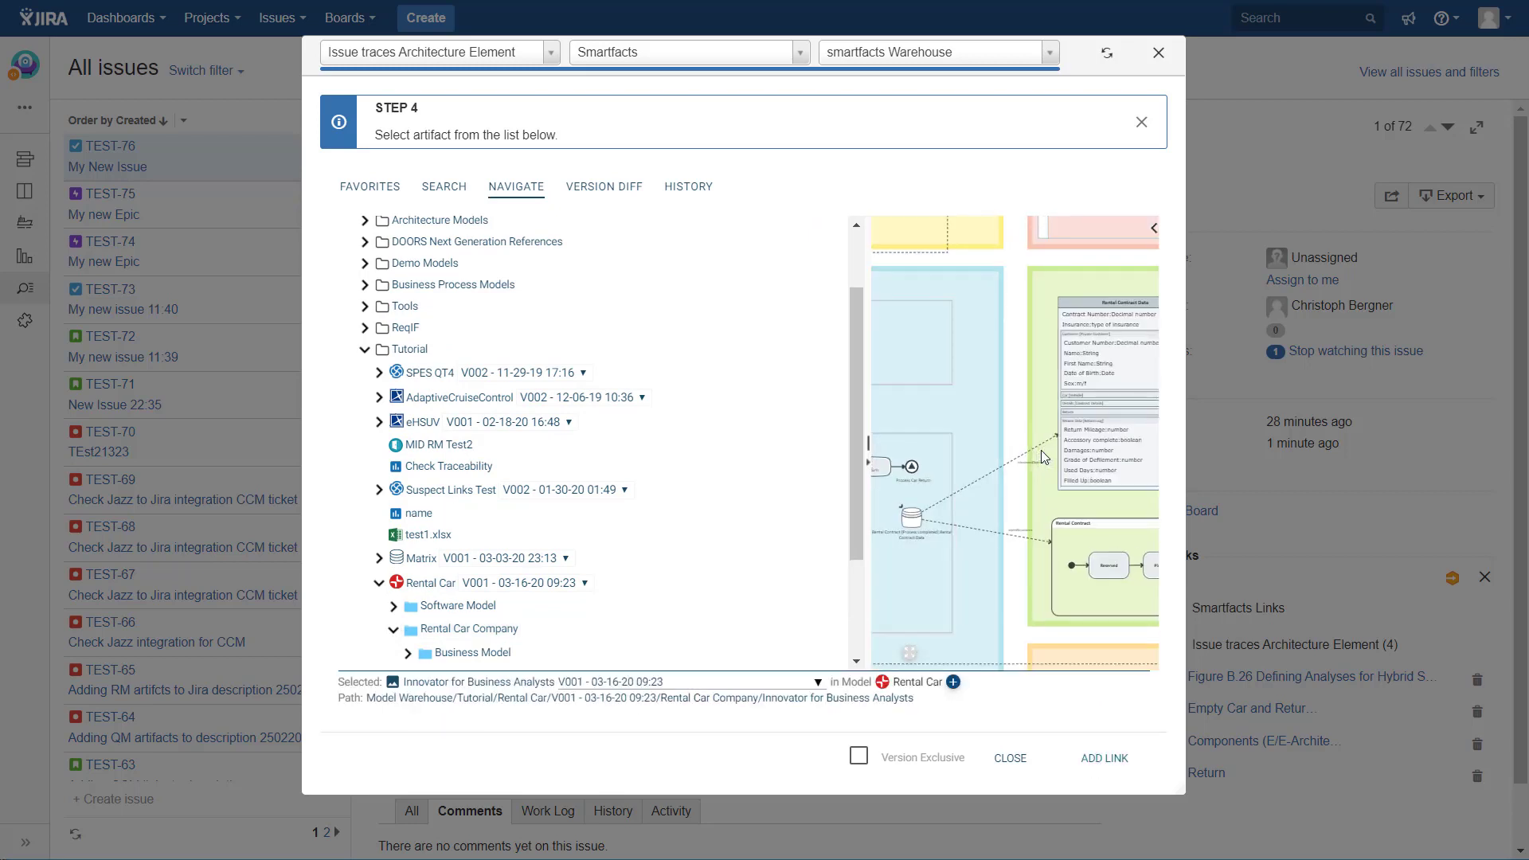
{"action": "scroll", "coordinate": [1039, 450], "scroll_direction": "down", "scroll_amount": 5}
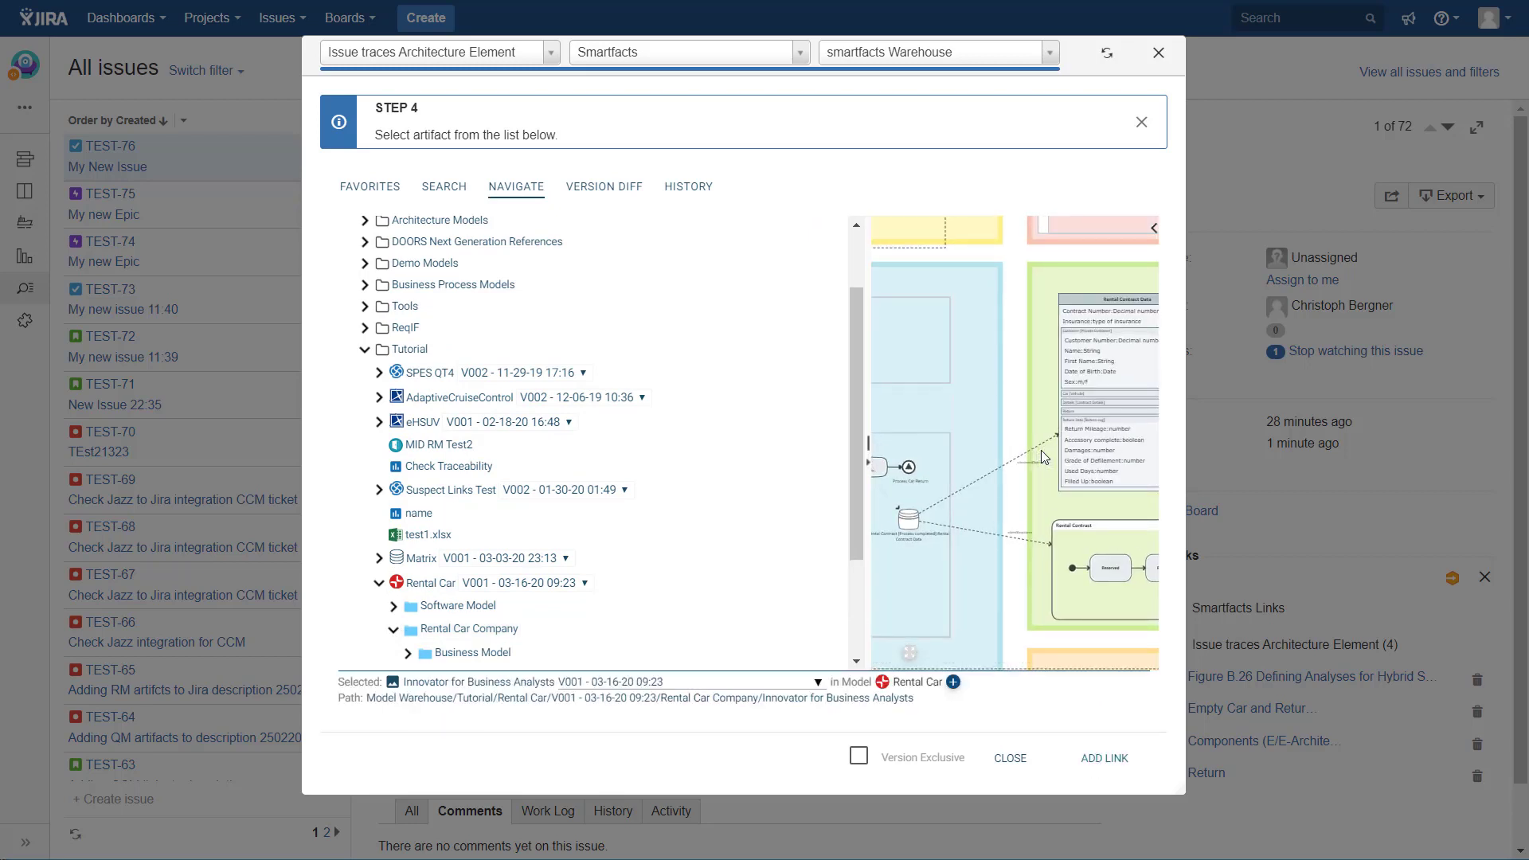
{"action": "left_click", "coordinate": [1095, 760]}
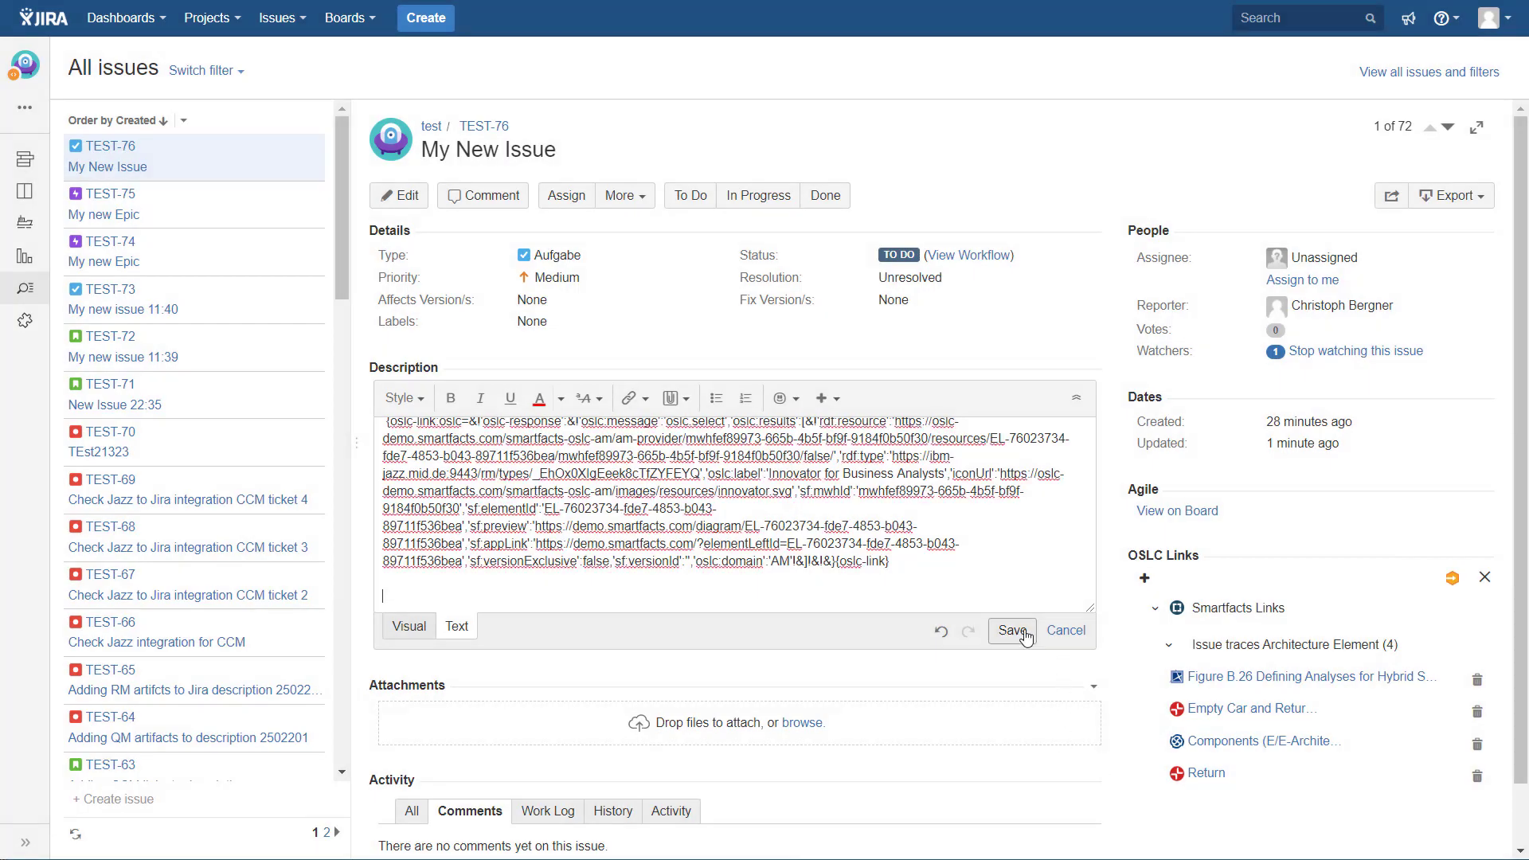
Save the description and zoom into the new link's V001 diagram preview.
{"action": "left_click", "coordinate": [1024, 632]}
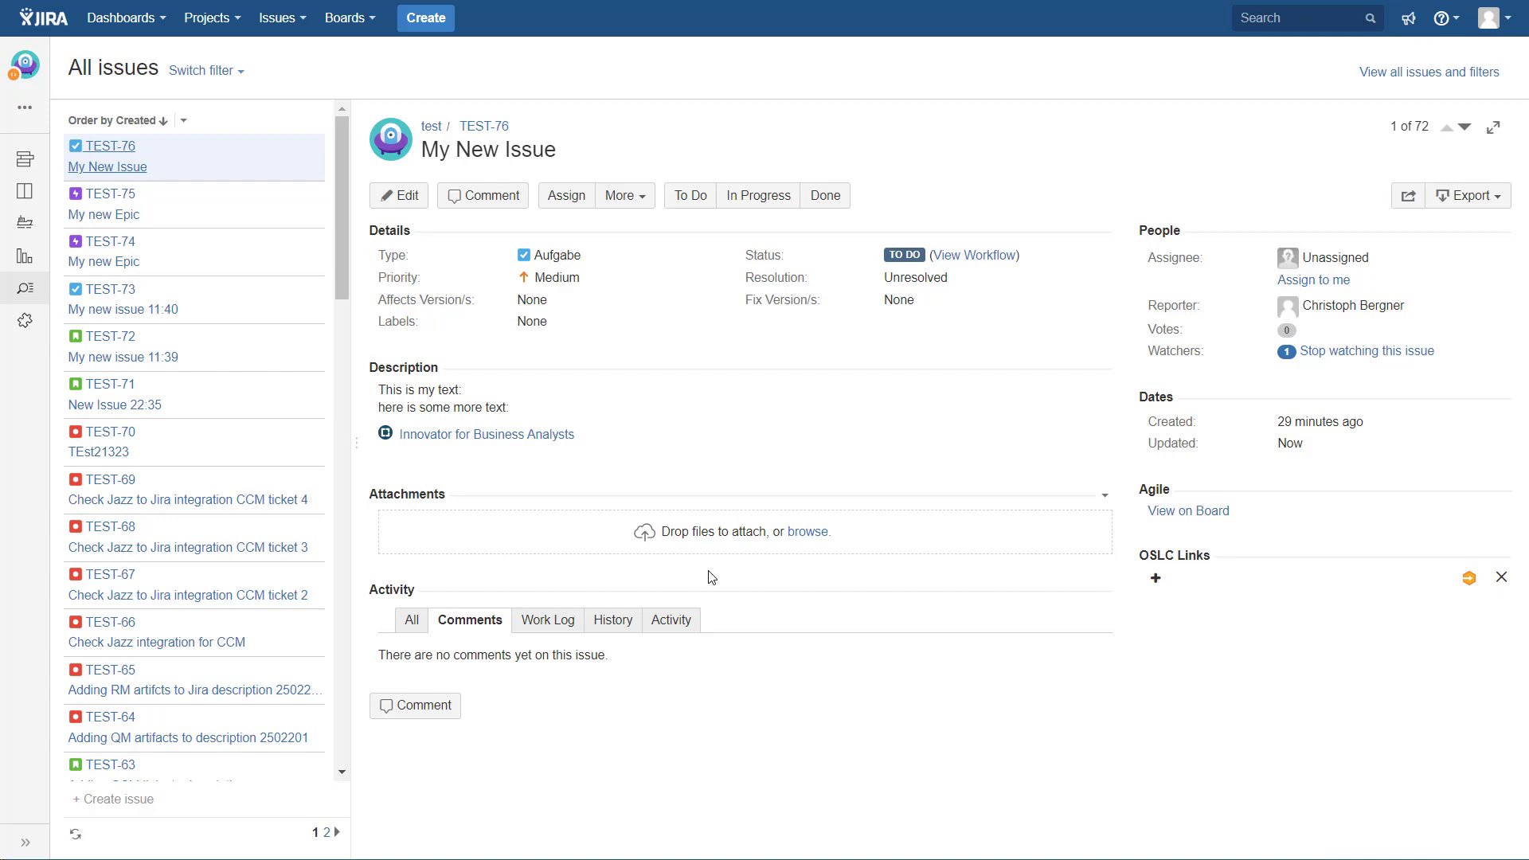
{"action": "left_click", "coordinate": [532, 435]}
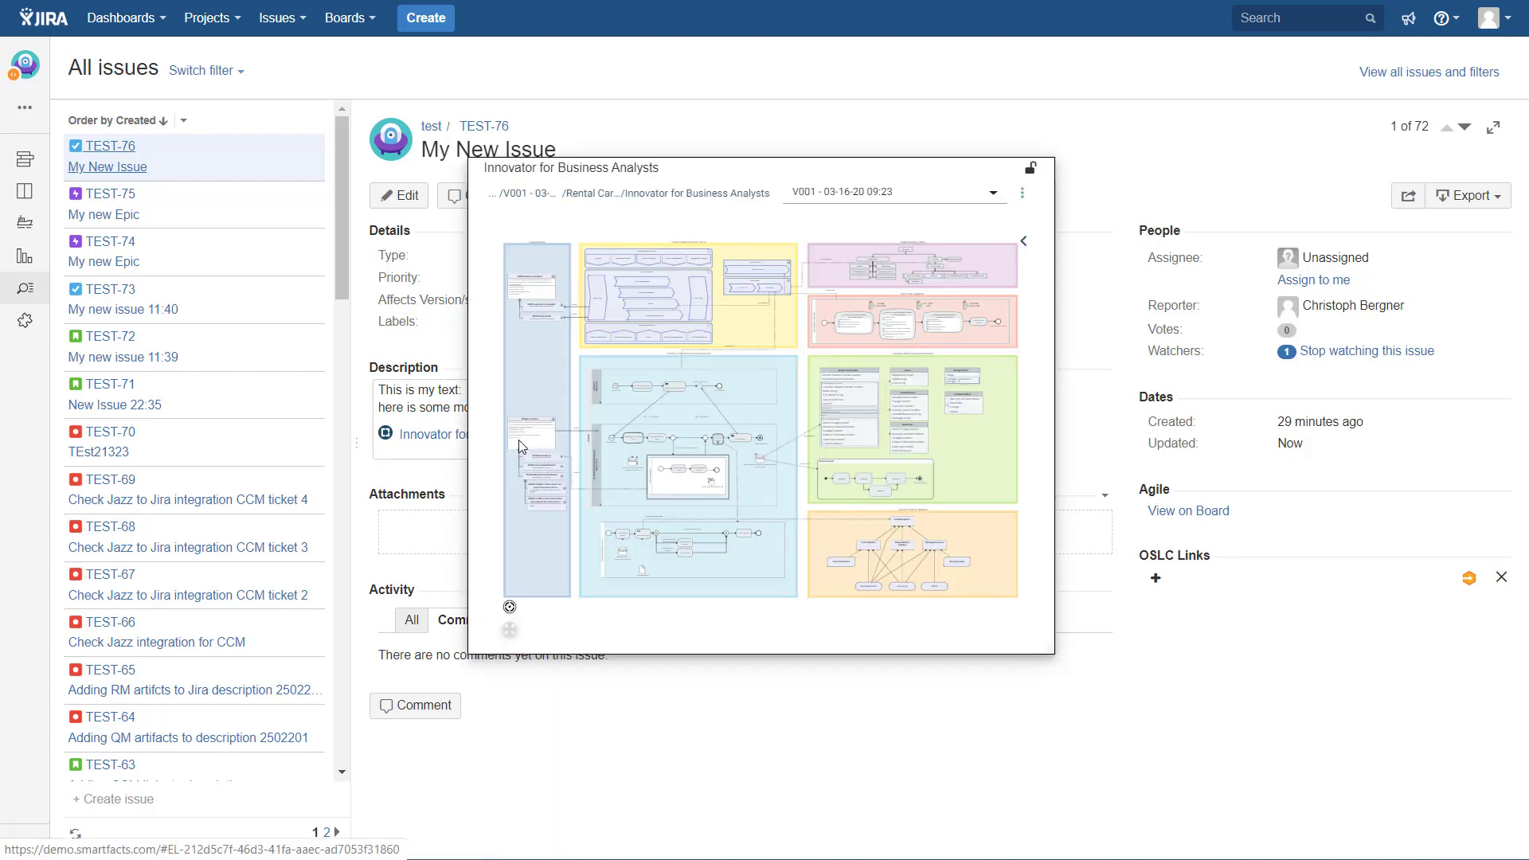
{"action": "scroll", "coordinate": [785, 456], "scroll_direction": "up", "scroll_amount": 5}
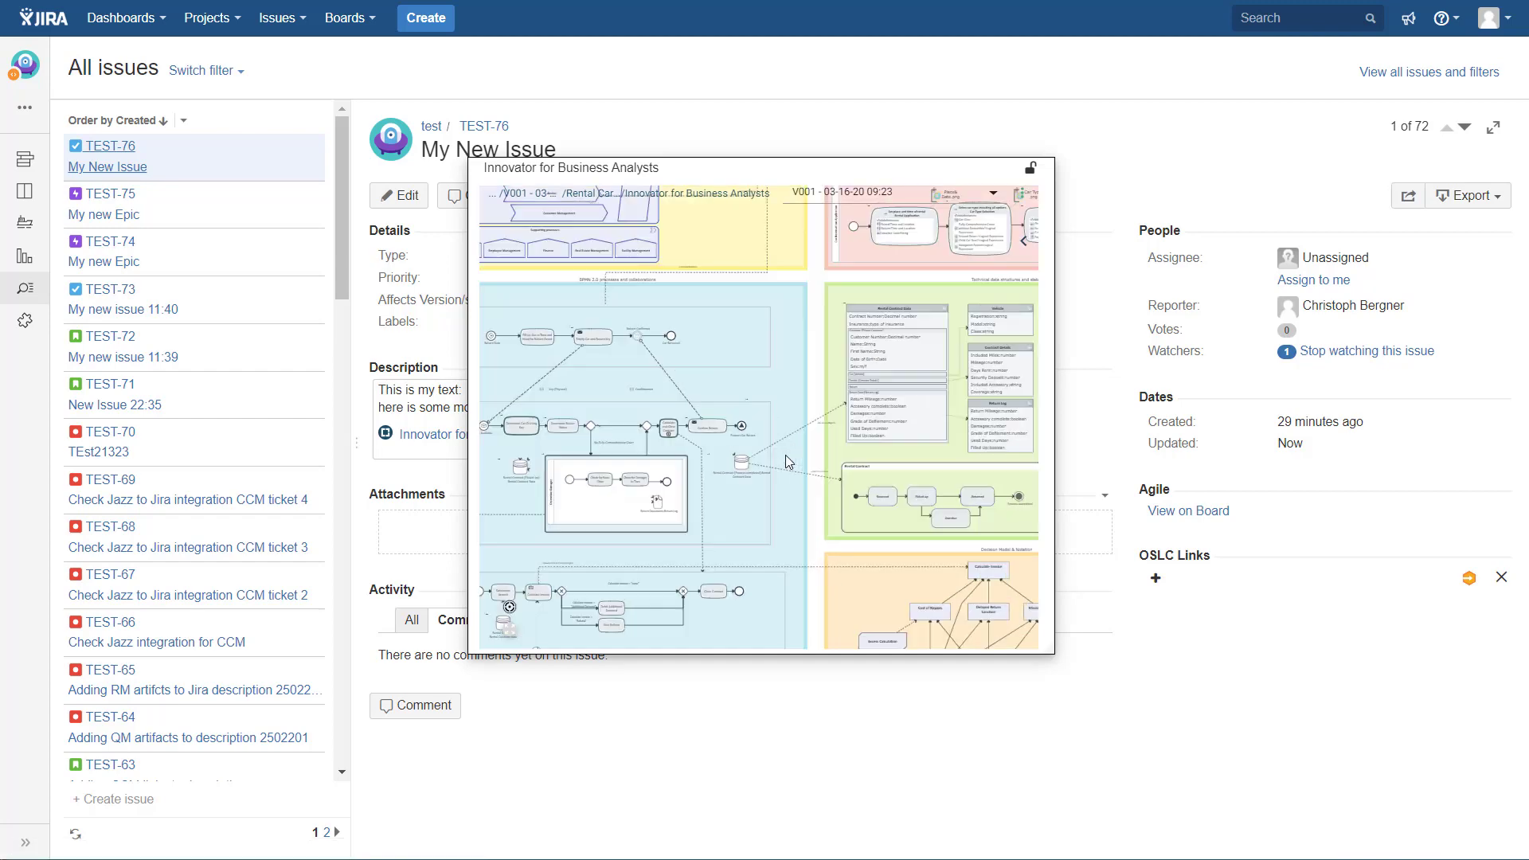
{"action": "scroll", "coordinate": [786, 460], "scroll_direction": "down", "scroll_amount": 10}
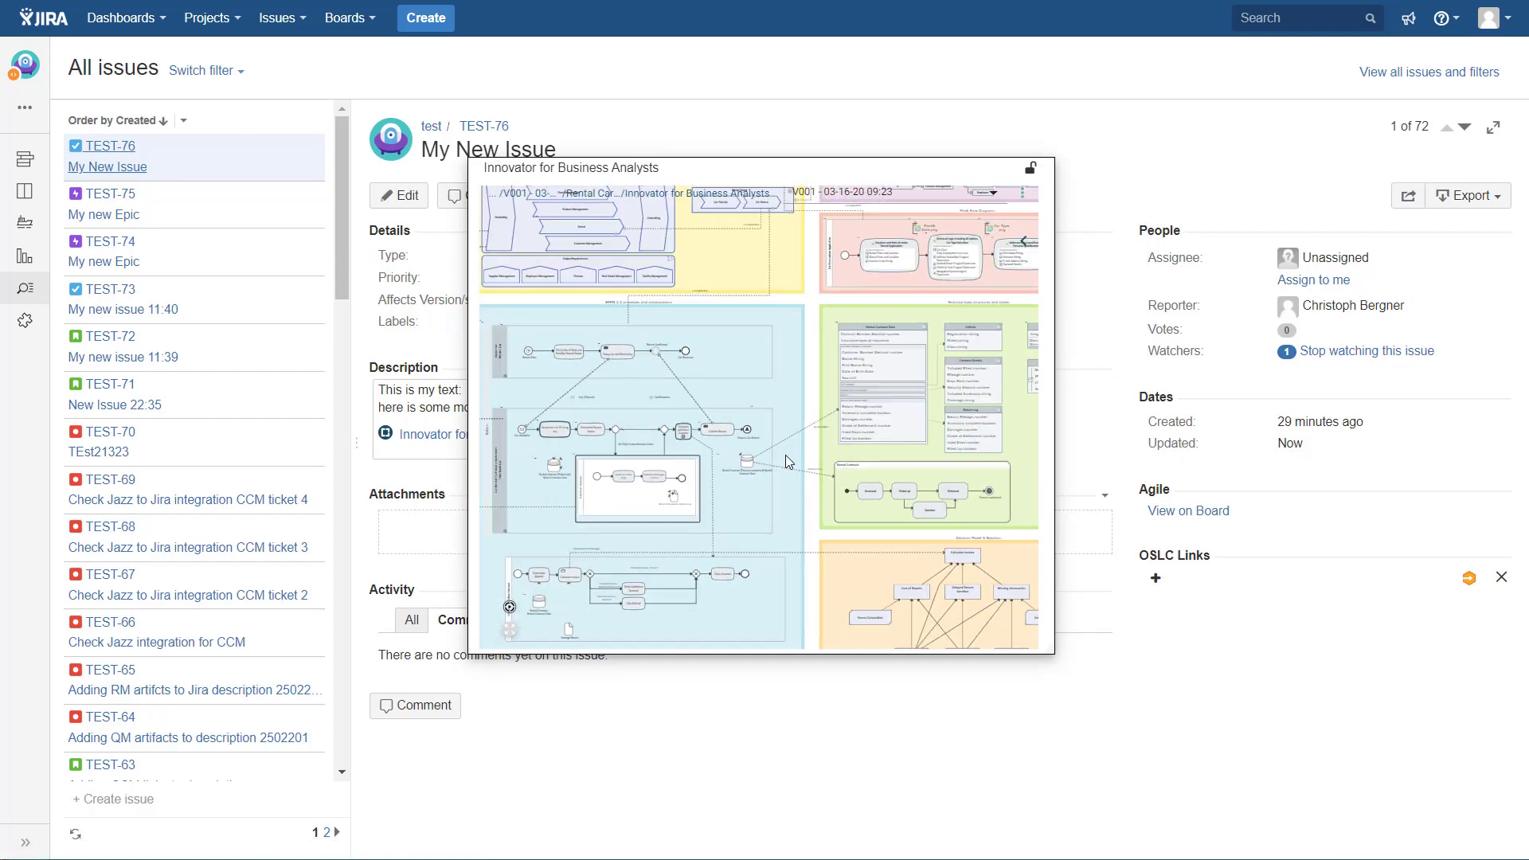
{"action": "scroll", "coordinate": [793, 455], "scroll_direction": "up", "scroll_amount": 2}
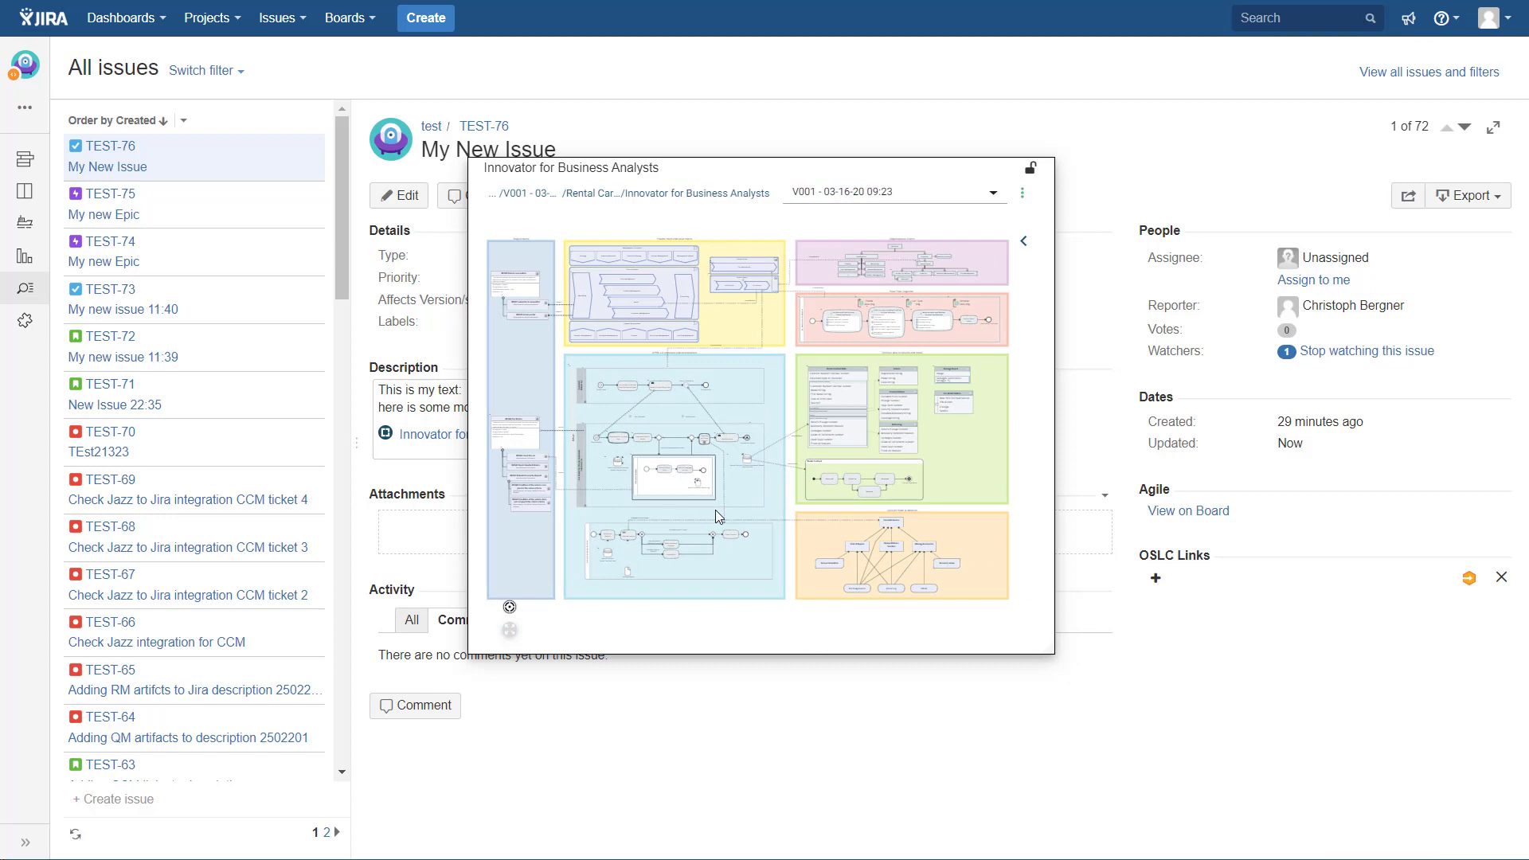
{"action": "scroll", "coordinate": [715, 509], "scroll_direction": "down", "scroll_amount": 2}
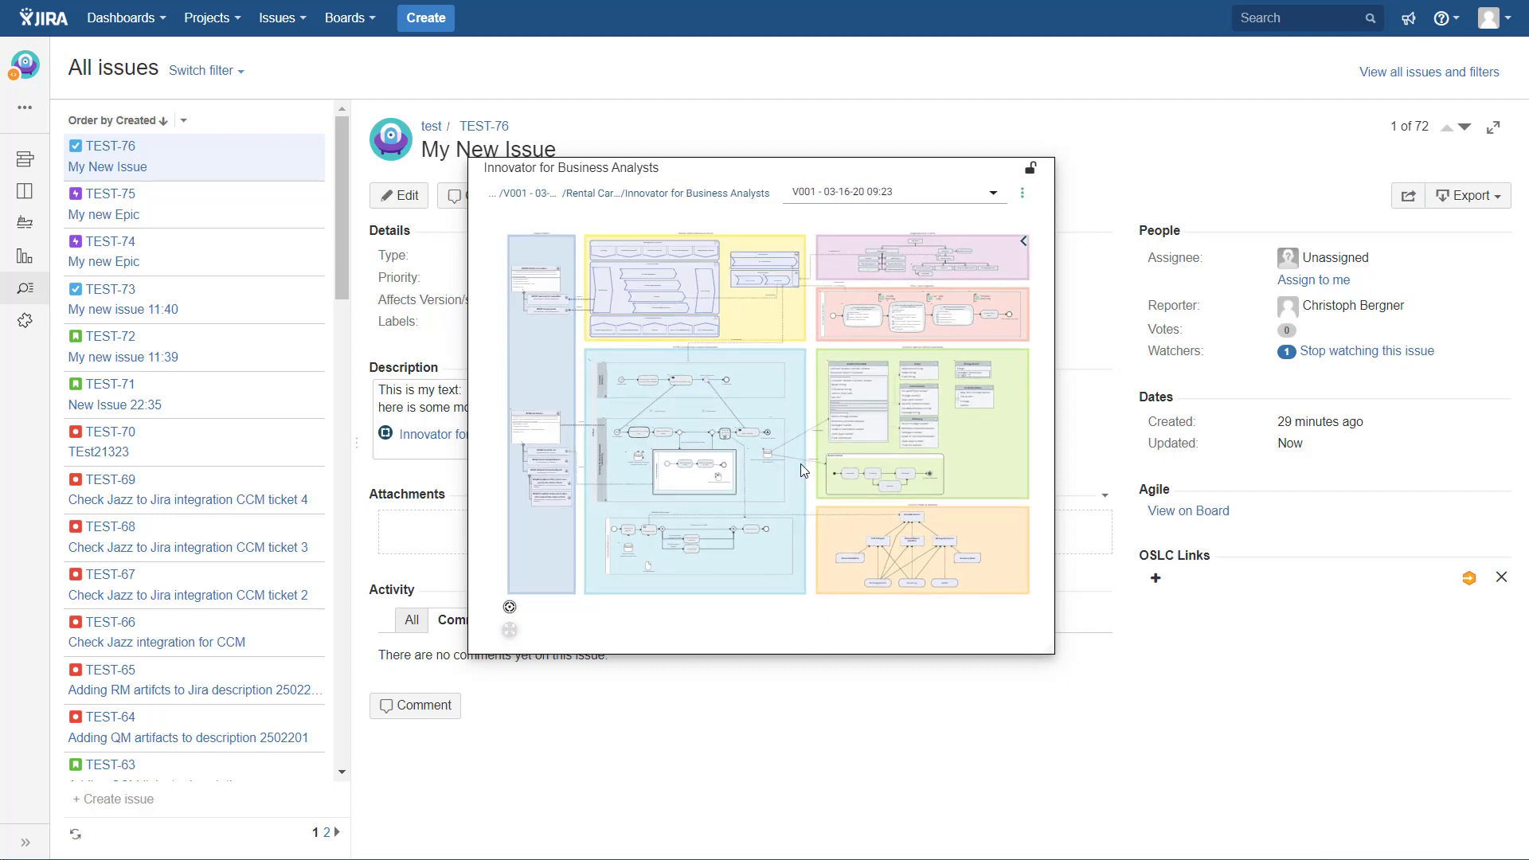